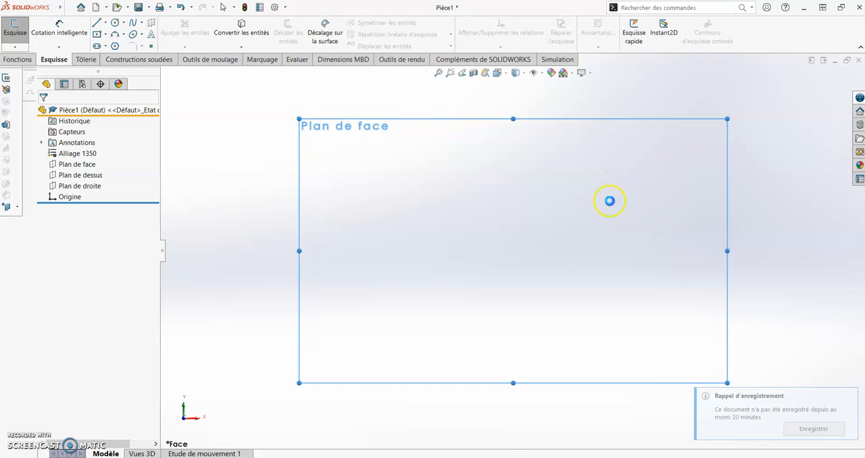
Sketch an open hat-shaped profile of five lines around the origin, with a left flange about 0.86 in and walls about 2.09 in.
left_click(97, 24)
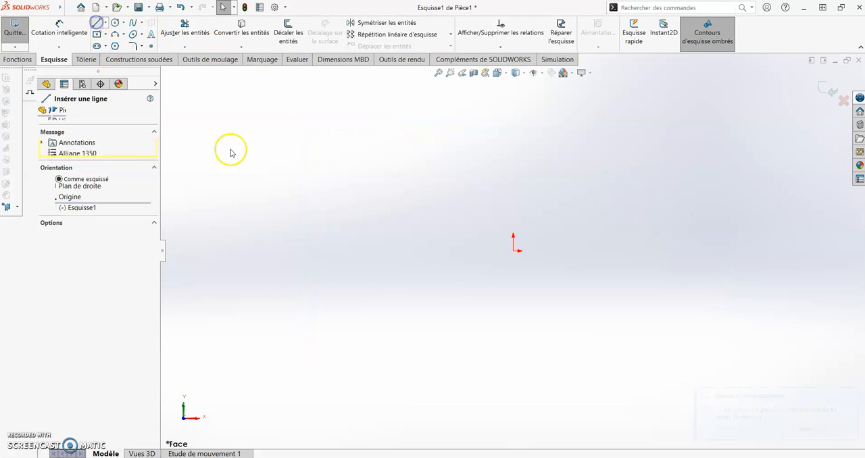
left_click(401, 251)
left_click(454, 251)
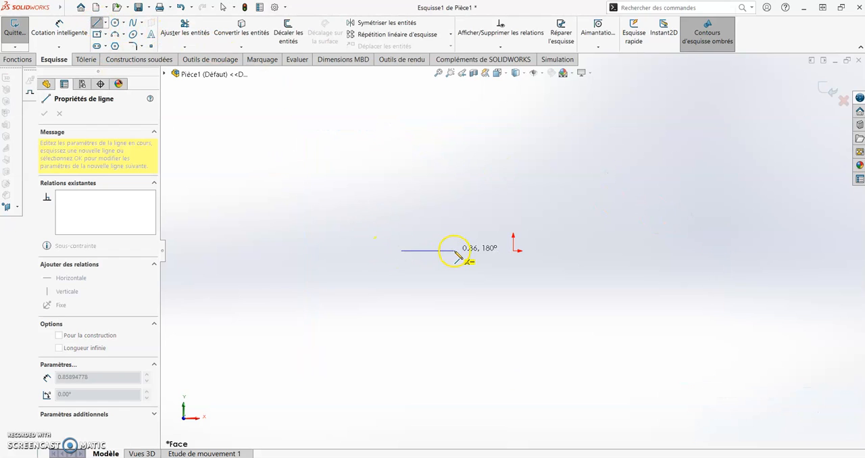
left_click(454, 123)
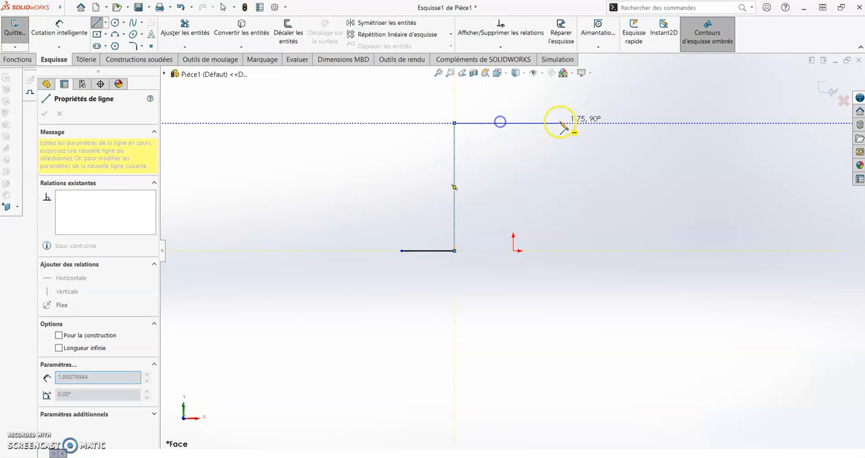
left_click(576, 123)
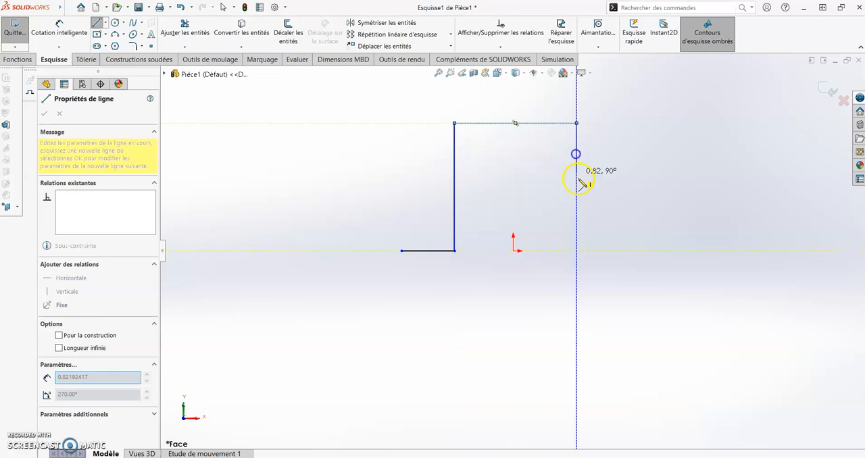
left_click(576, 250)
left_click(656, 251)
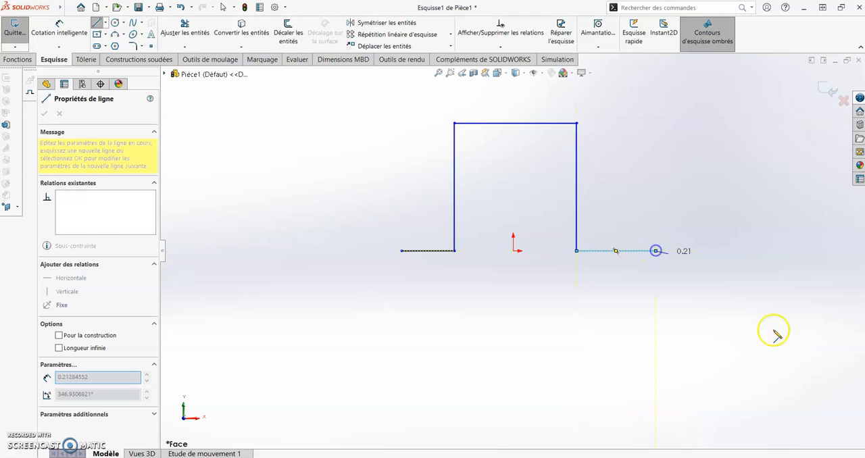
Set the document units to MMGS (millimetre, gram, second) and close the profile sketch.
left_click(842, 453)
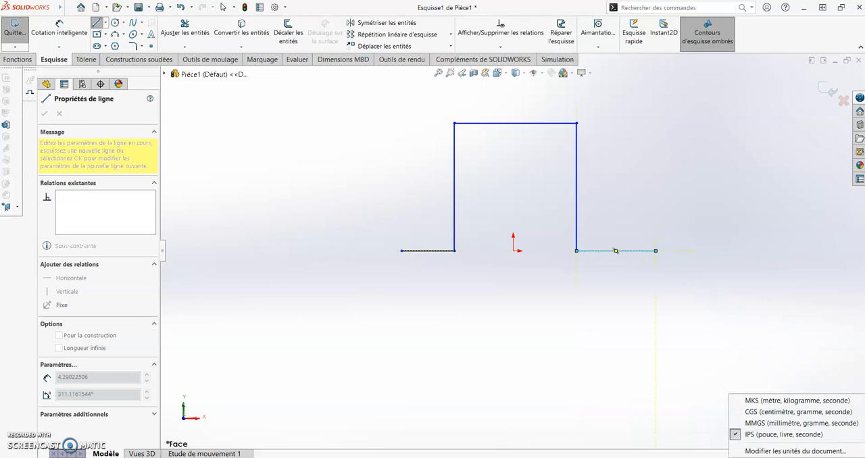
left_click(794, 424)
left_click(828, 90)
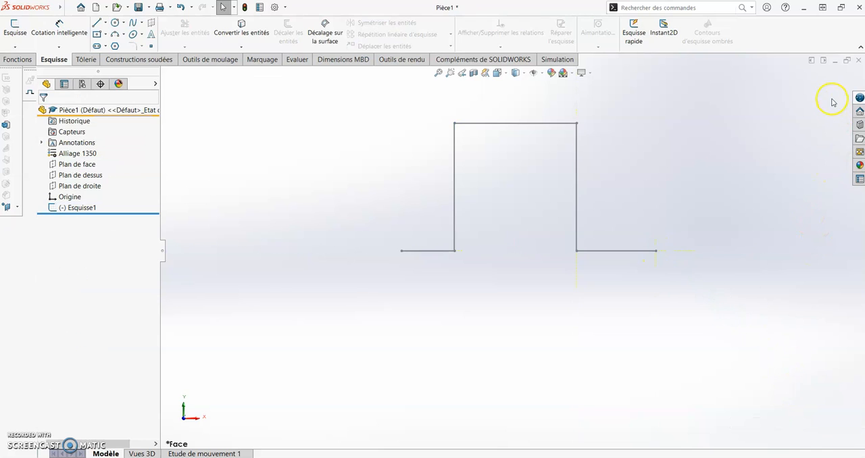
Reopen the profile sketch and dimension the left horizontal flange line to 15 mm.
right_click(68, 207)
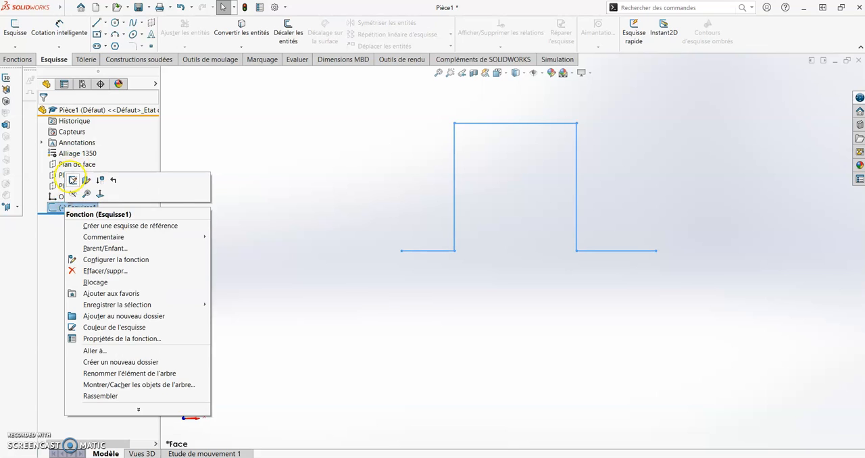
left_click(70, 179)
left_click(59, 30)
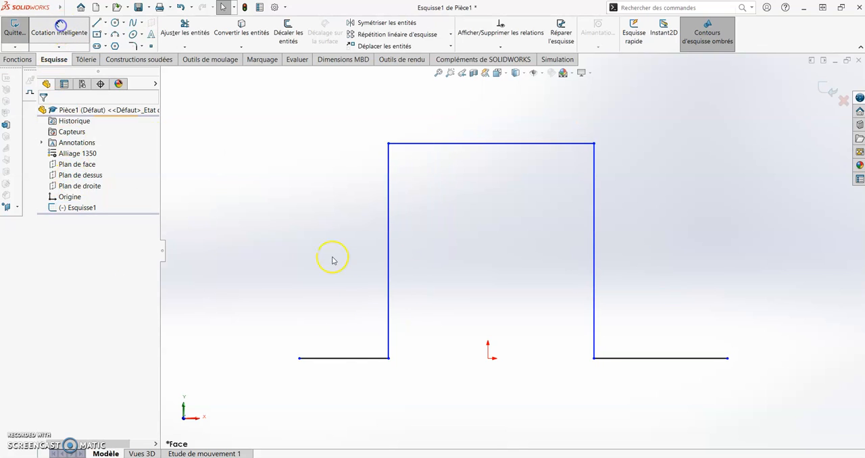
left_click(354, 358)
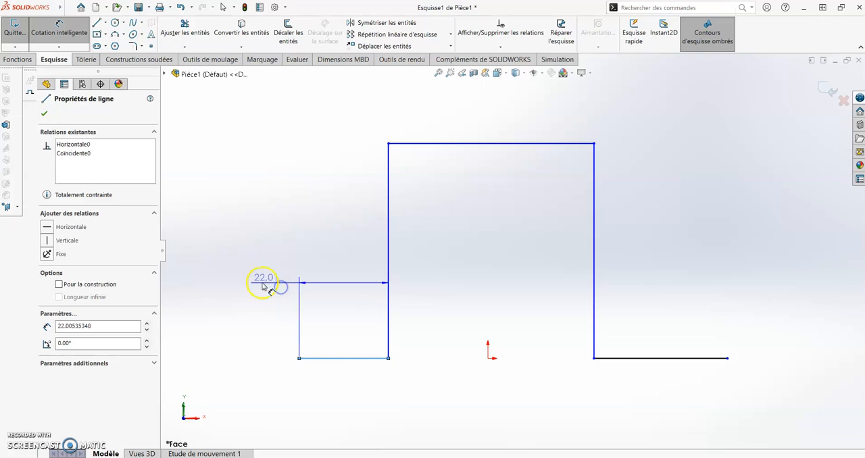
left_click(252, 285)
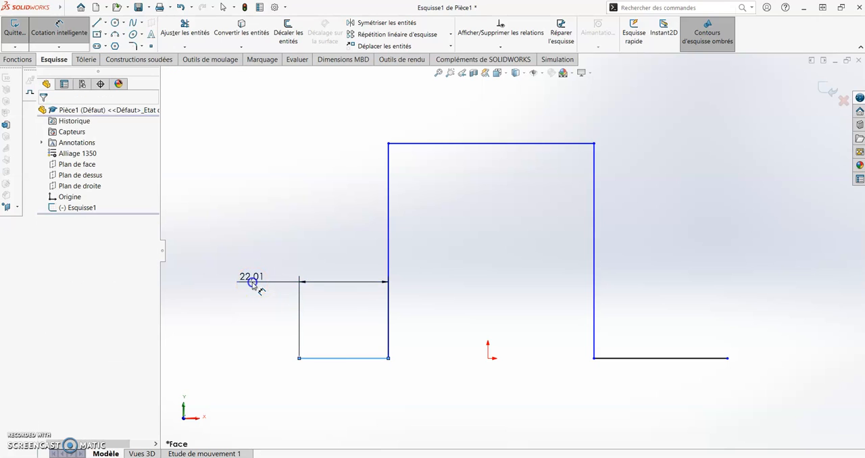
type("15")
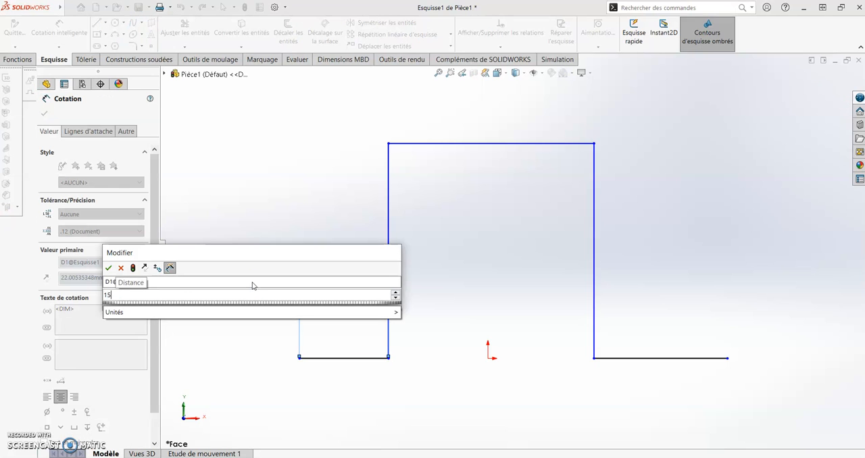
key("Return")
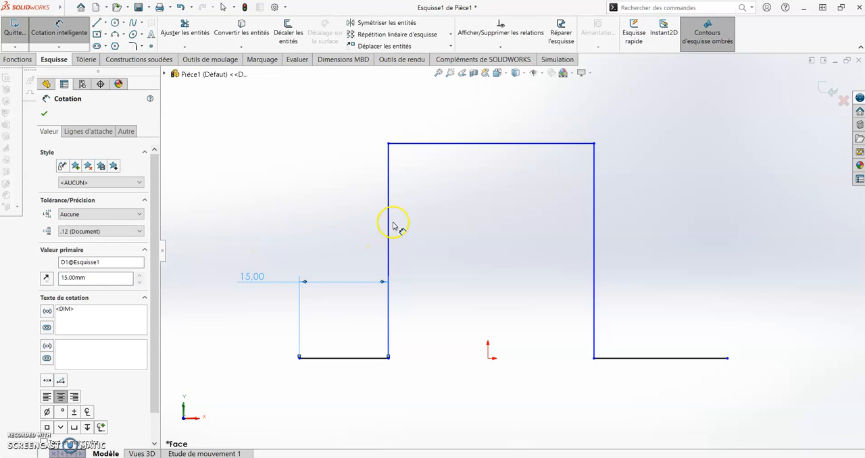
Dimension the left vertical line of the profile to 45 mm.
left_click(388, 229)
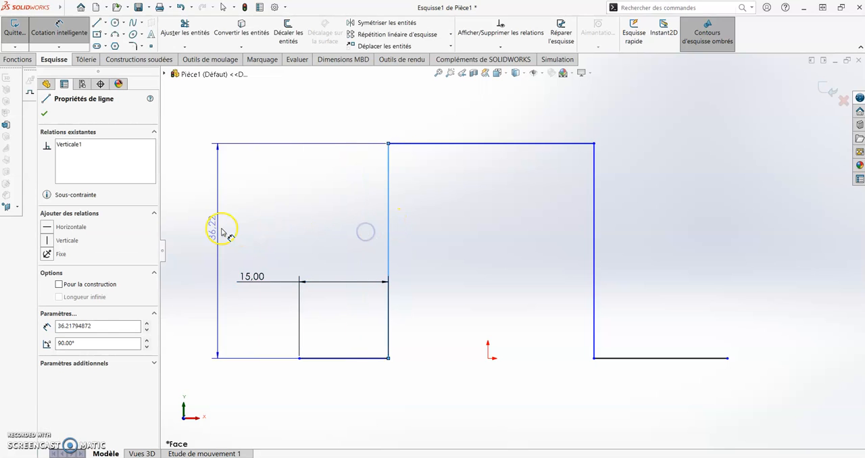
left_click(208, 231)
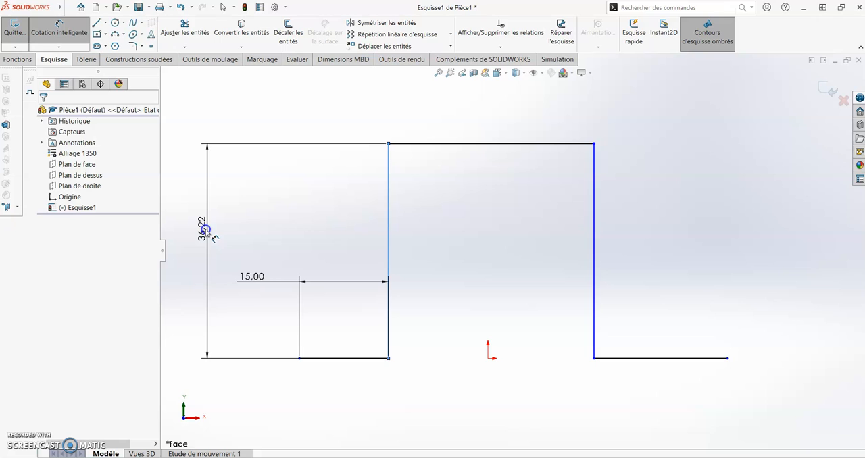
type("45")
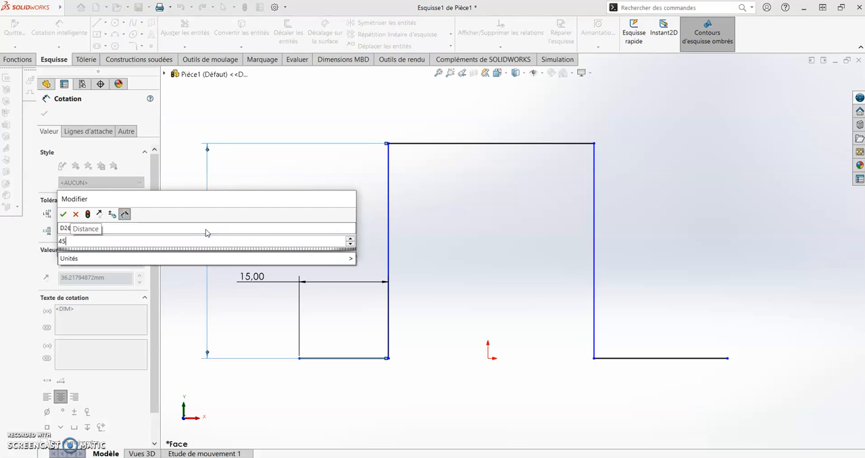
key("Return")
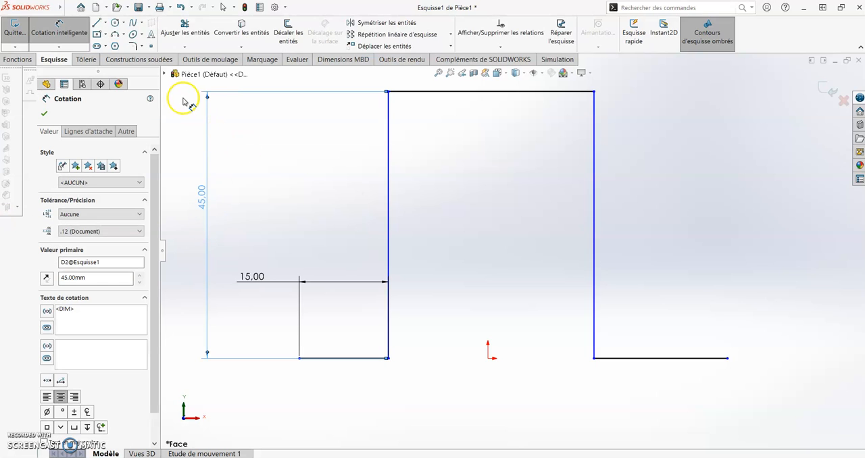
Draw a construction line from the origin to the midpoint of the upper horizontal line and make it vertical.
left_click(104, 22)
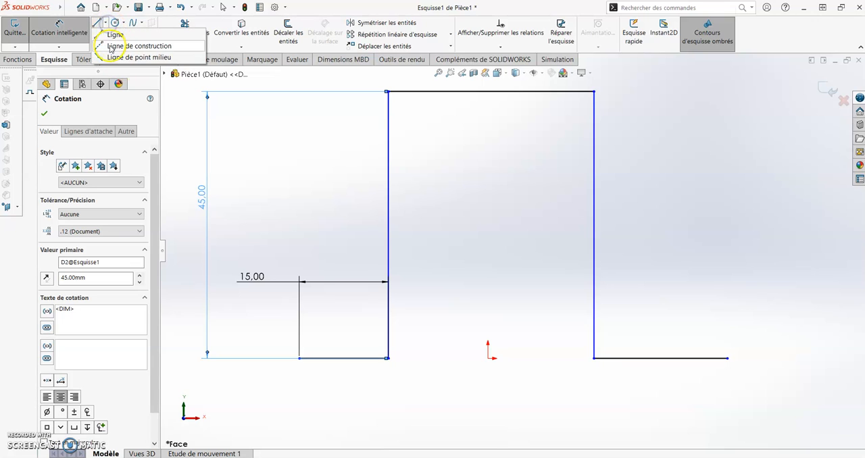
left_click(488, 358)
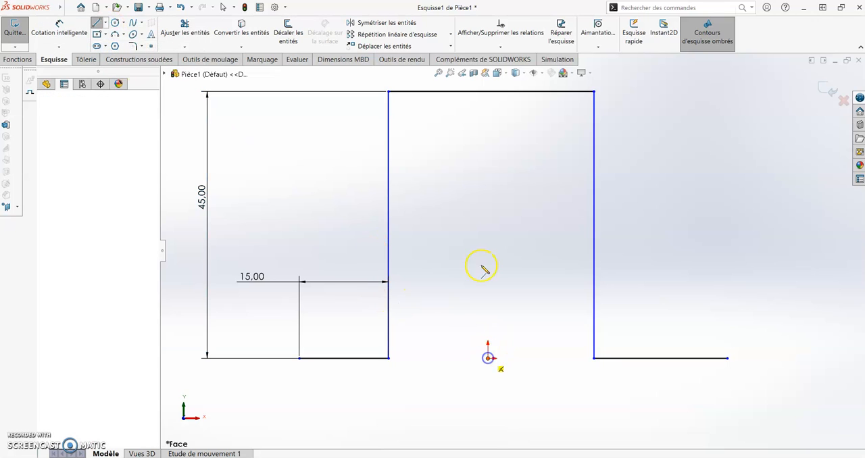
left_click(491, 92)
key("Escape")
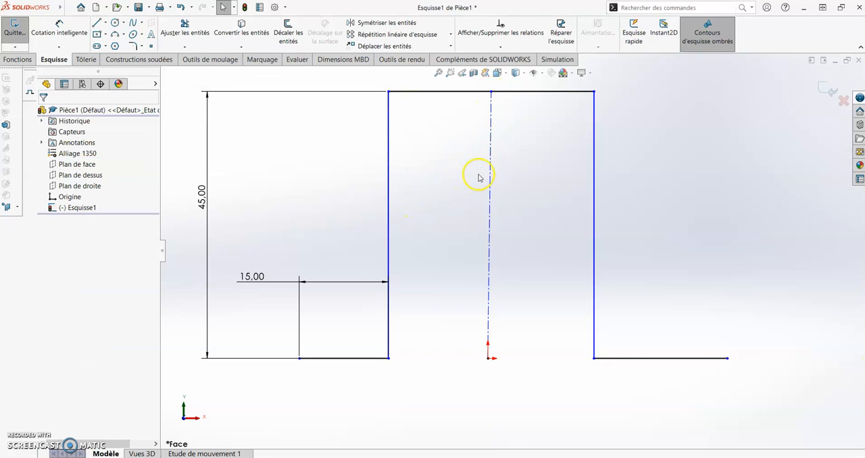
left_click(489, 167)
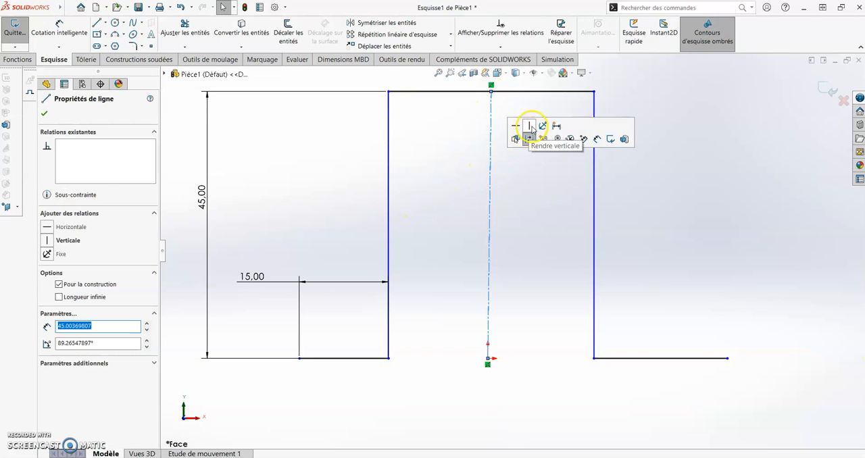
left_click(532, 126)
left_click(539, 199)
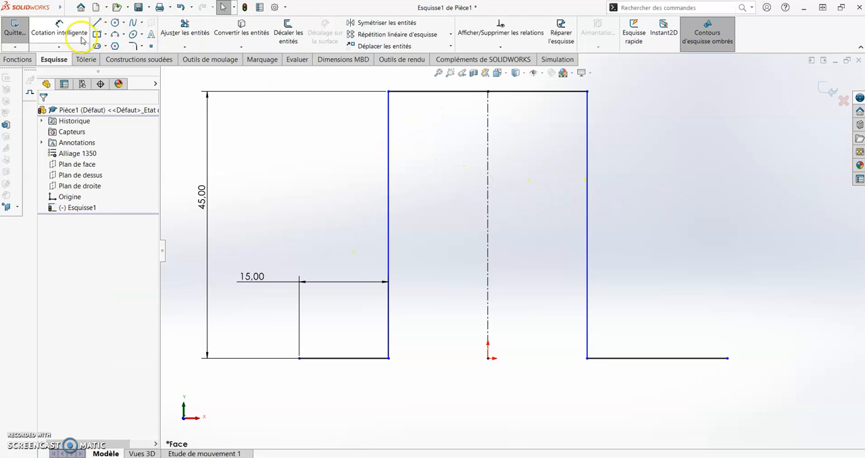
Apply an Equal relation to the two vertical lines and the upper horizontal line of the profile.
scroll(521, 194, "up", 2)
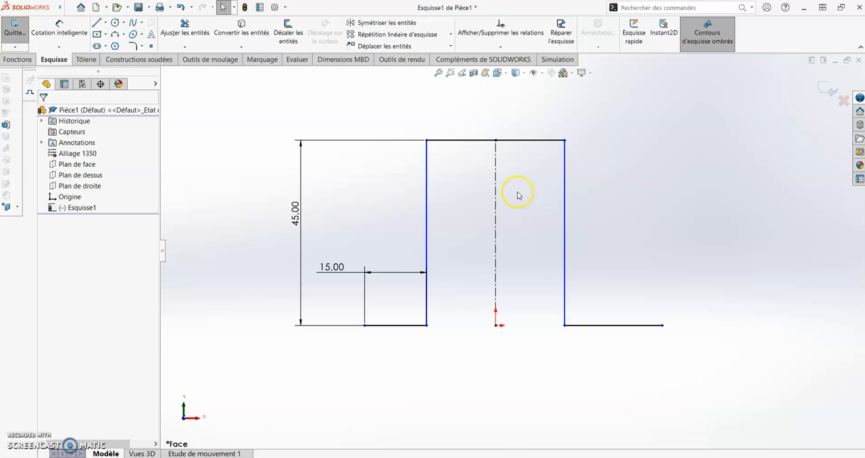
left_click(427, 177)
left_click(471, 141, "ctrl")
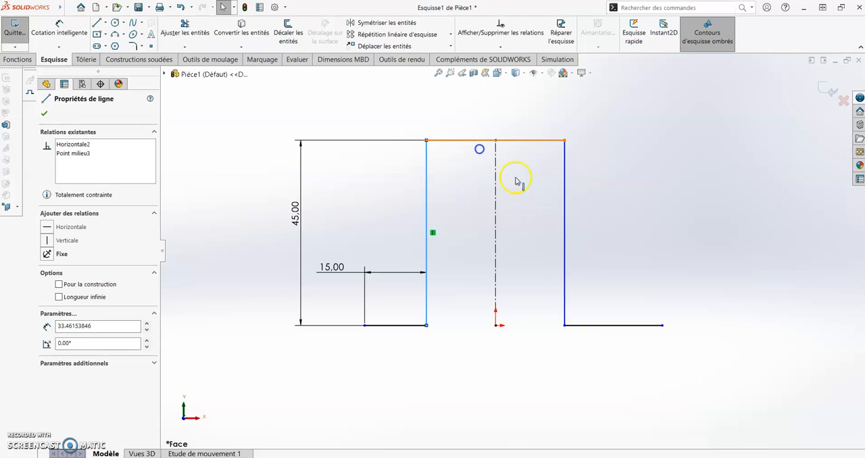
left_click(565, 179, "ctrl")
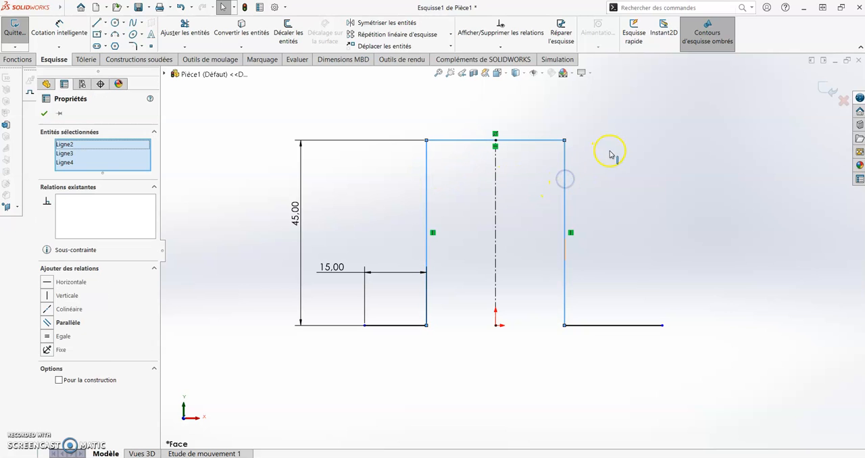
left_click(644, 139)
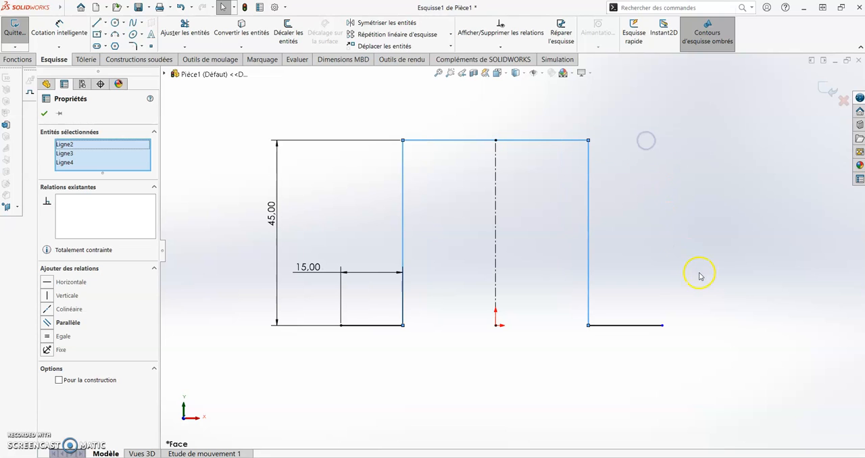
left_click(653, 295)
Make the two lower flange lines equal in length and close the sketch.
left_click(635, 327)
left_click(391, 327, "ctrl")
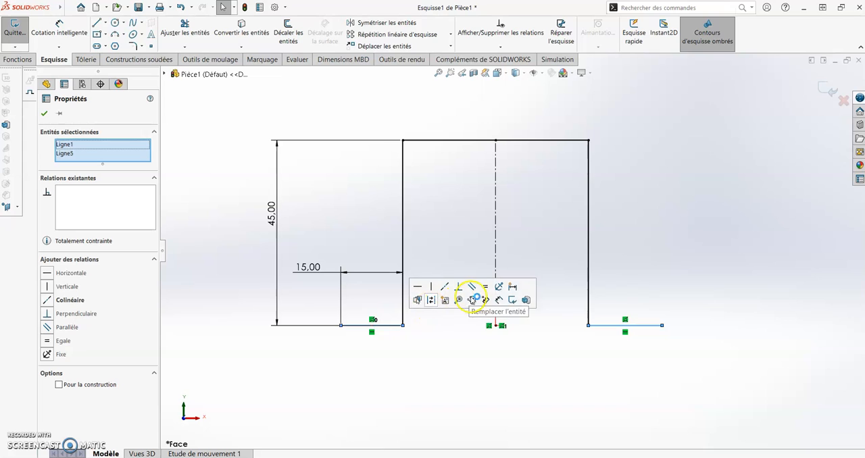
left_click(485, 288)
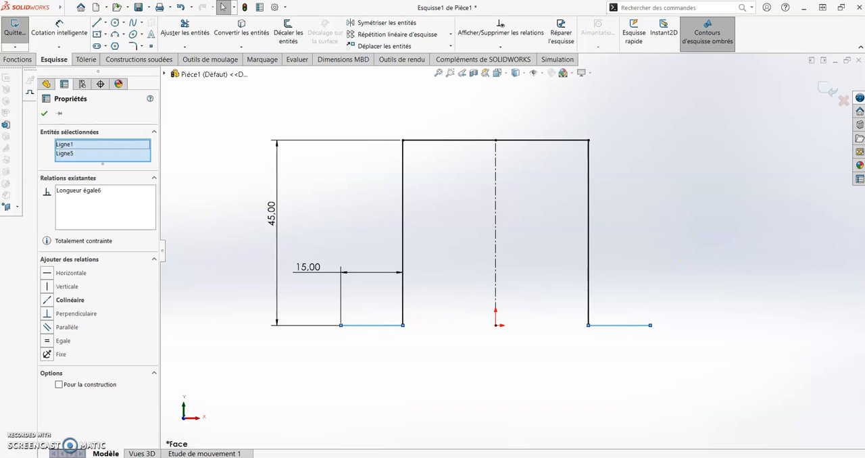
left_click(753, 190)
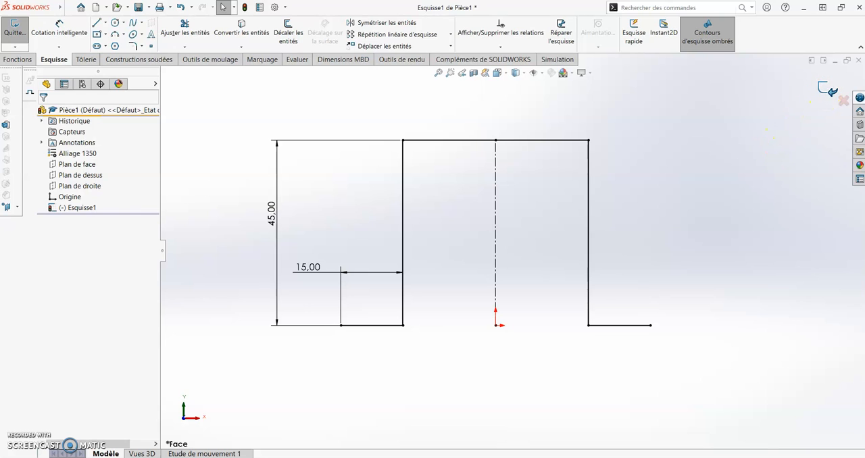
left_click(828, 90)
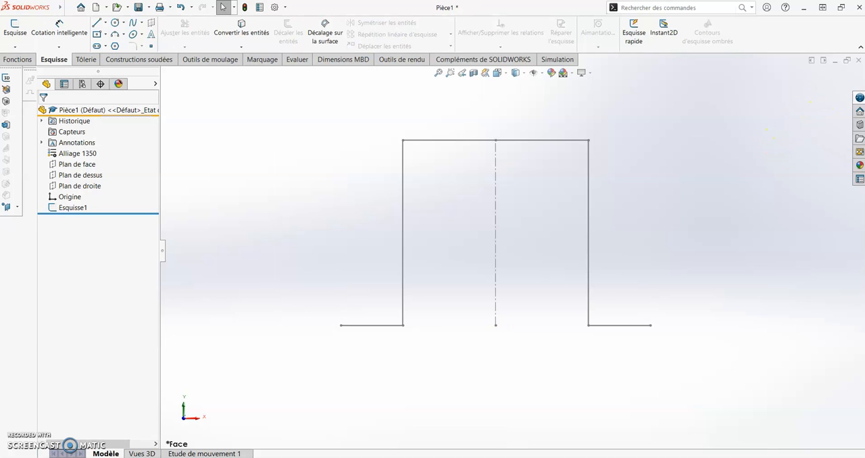
Start a sheet-metal base flange (Tôle de base pliée) from the existing hat-shaped sketch.
mouse_move(809, 205)
middle_mouse_down()
mouse_move(734, 232)
mouse_move(739, 269)
middle_mouse_up()
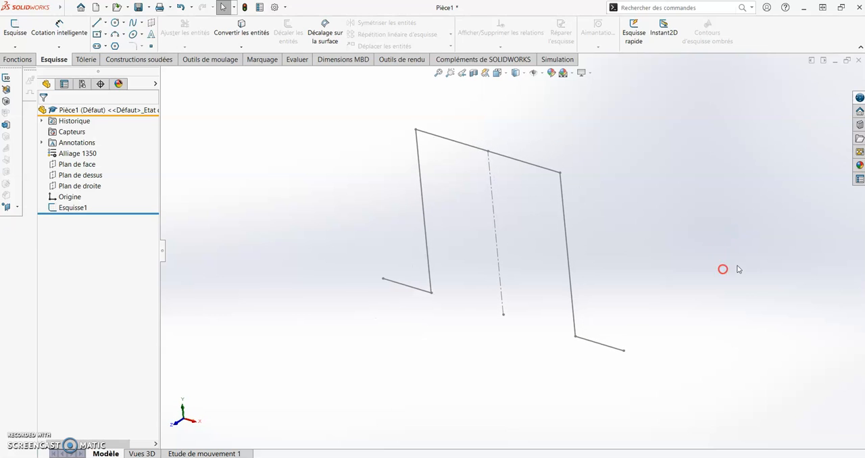
left_click(86, 62)
left_click(30, 35)
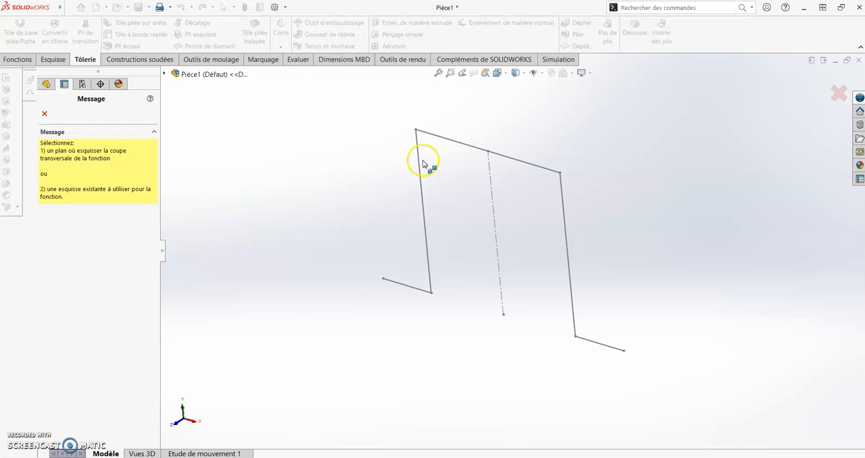
left_click(454, 141)
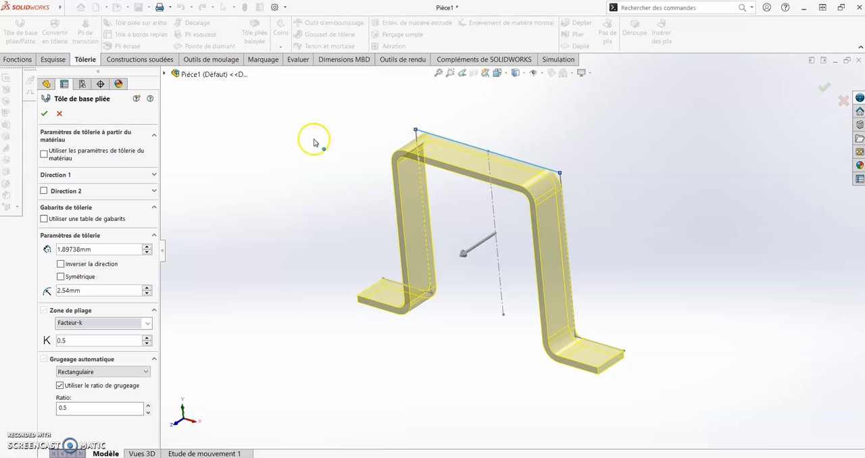
Base the base flange's sheet-metal parameters on the gauge table SAMPLE TABLE - ALUMINUM - METRIC UNITS.XLSX.
left_click(48, 160)
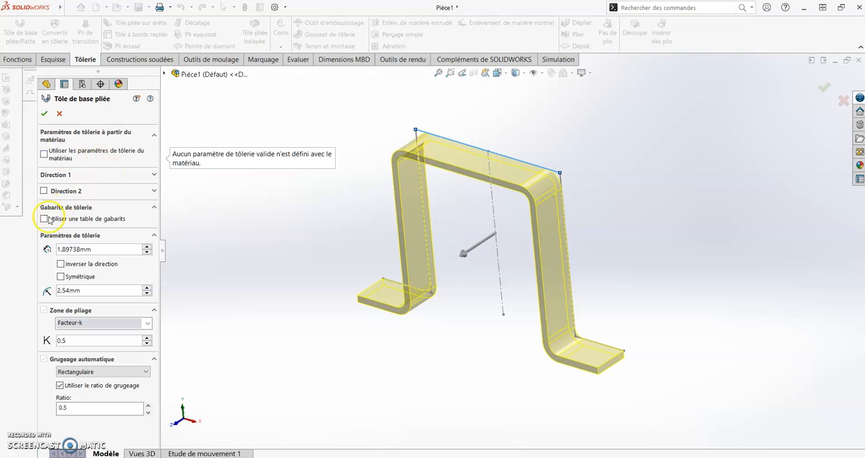
left_click(47, 219)
left_click(140, 232)
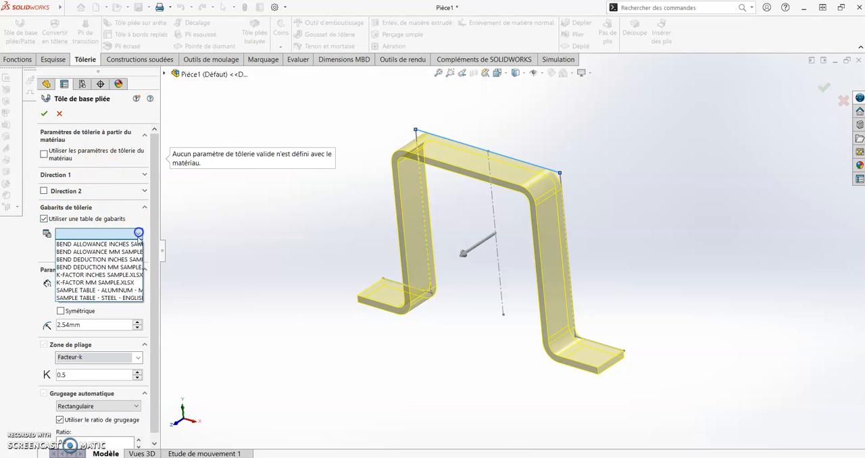
left_click(114, 289)
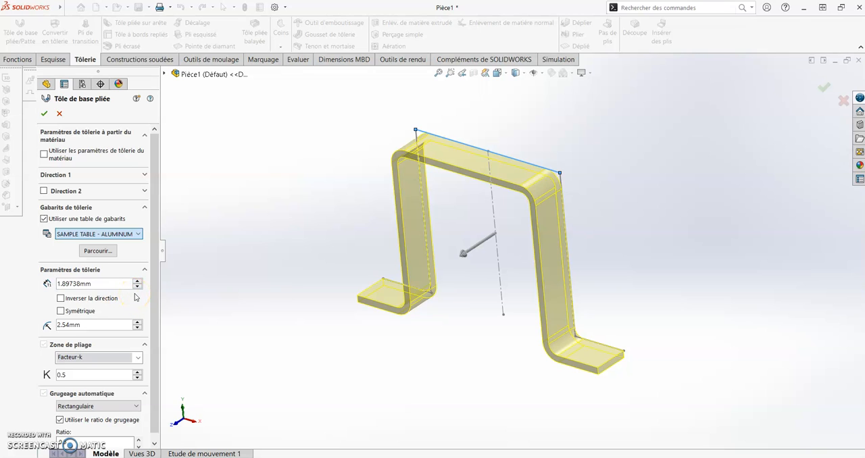
left_click(163, 283)
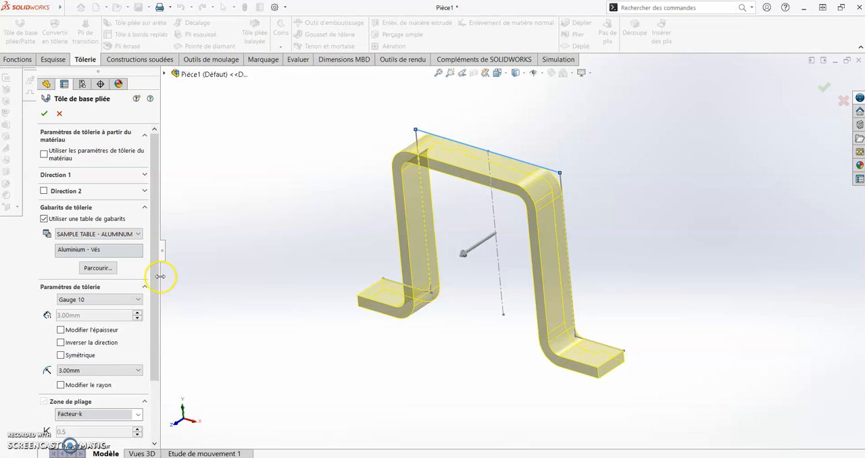
Choose Gauge 20 from the aluminium gauge table for the base flange's thickness.
left_click_drag(160, 275, 241, 269)
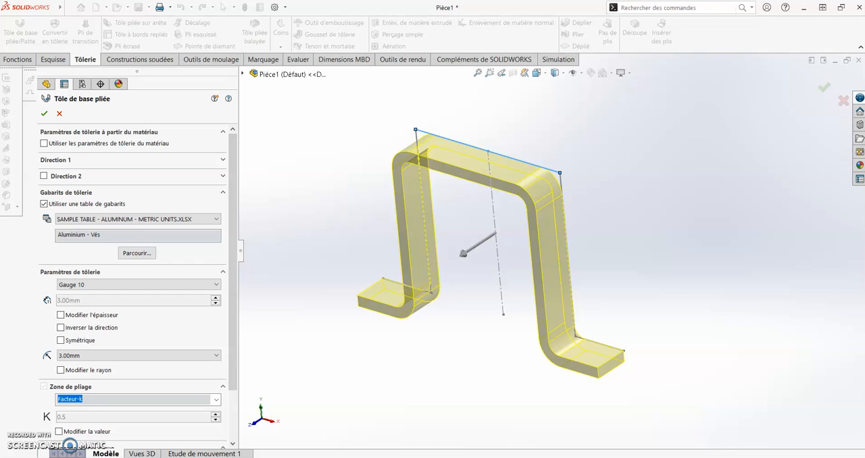
left_click(165, 283)
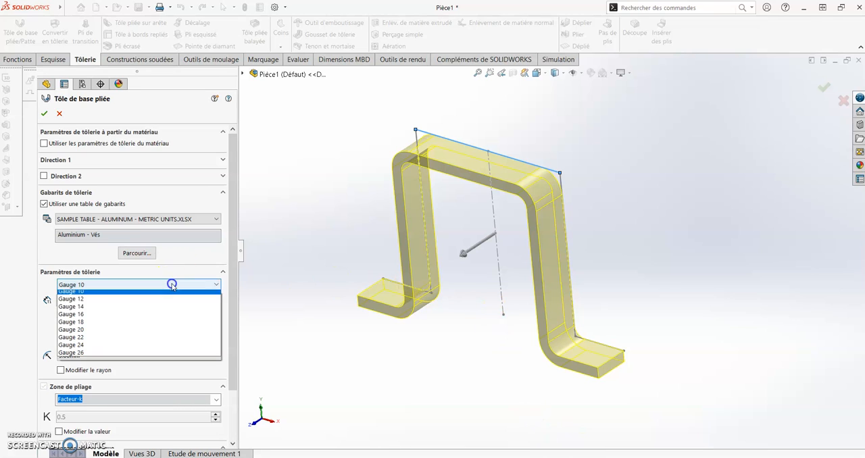
left_click(142, 333)
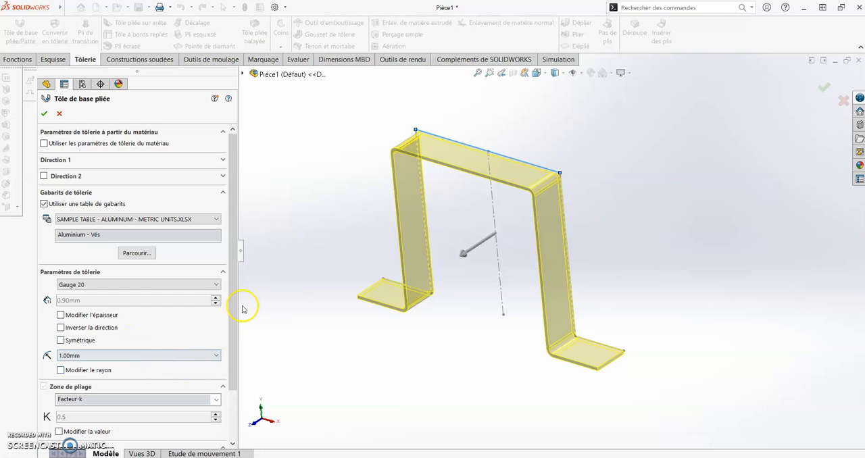
left_click_drag(232, 289, 230, 253)
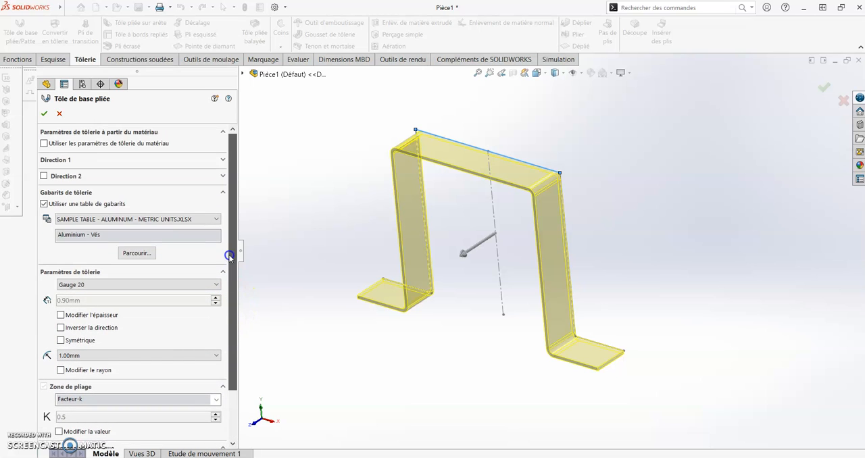
Extrude the base flange 30 mm in Direction 1 with the mid-plane condition (Plan milieu) and accept the feature.
left_click(218, 161)
left_click(166, 174)
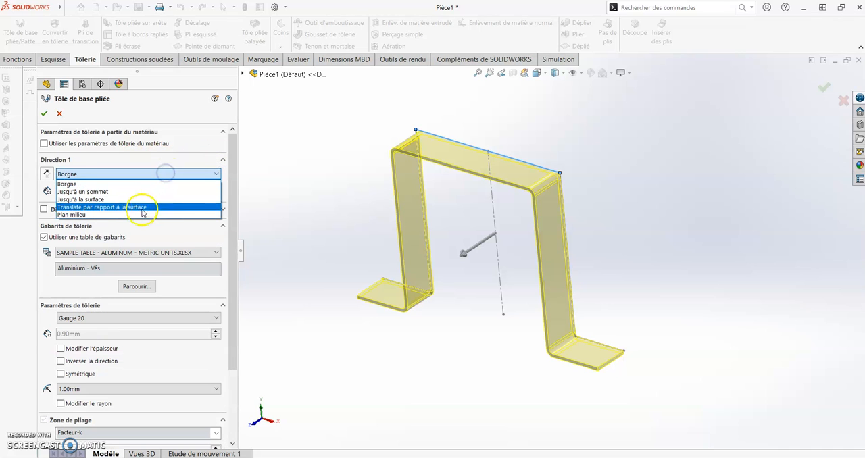
left_click(142, 214)
left_click(135, 189)
type("30")
key("Return")
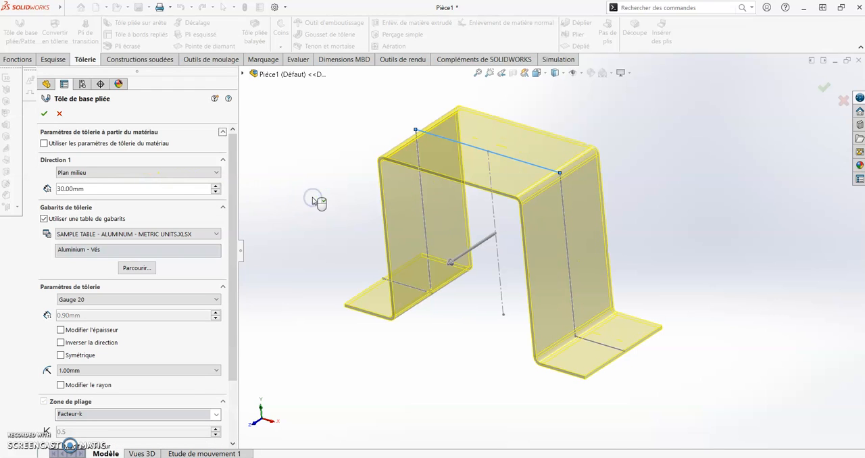
left_click(44, 114)
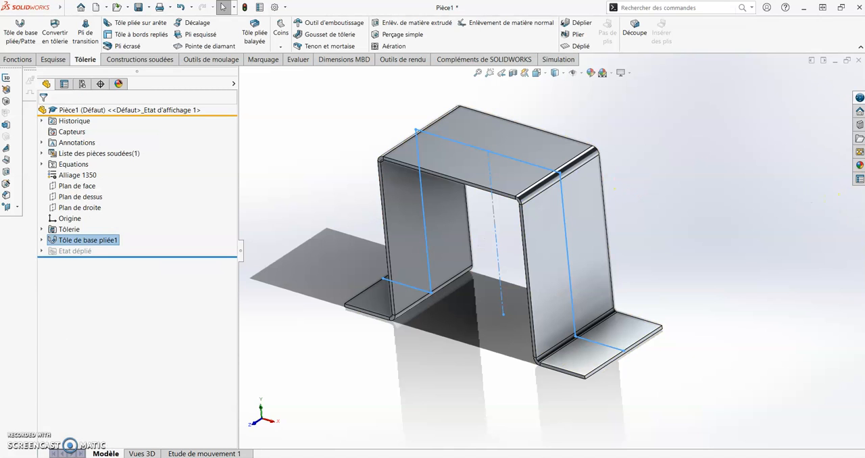
Start an upward edge flange (Tôle pliée sur arête) on the front edge of the top face with a length of 10 mm.
middle_click_drag(655, 343, 631, 333)
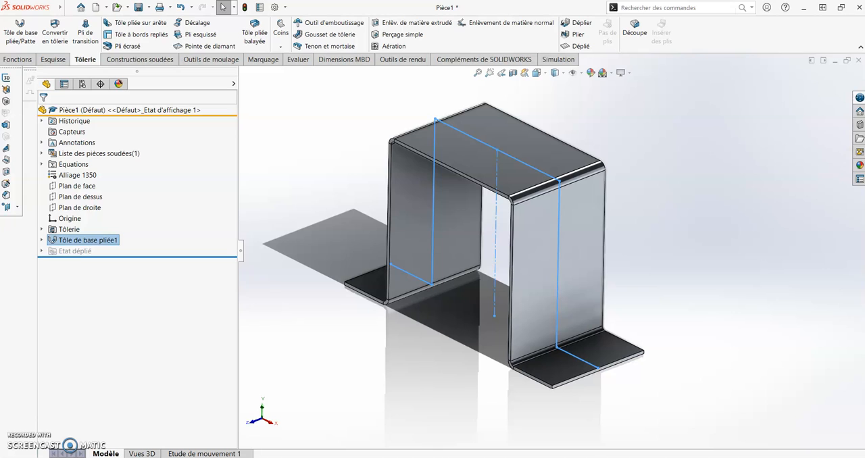
left_click(720, 266)
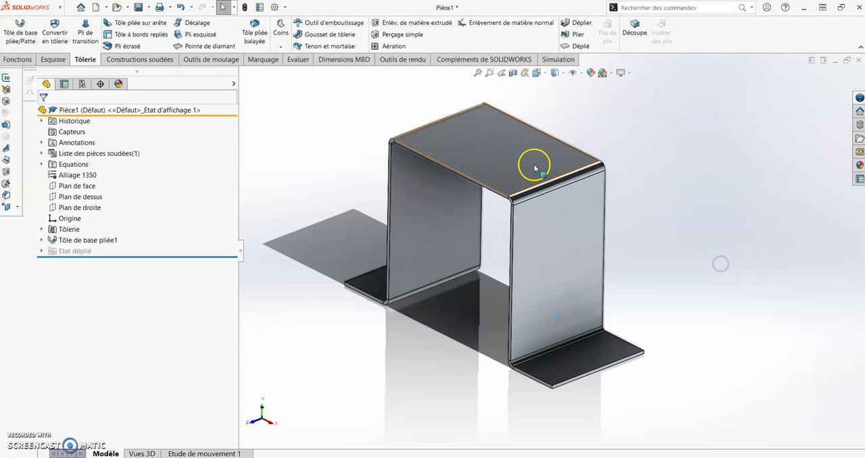
left_click(150, 25)
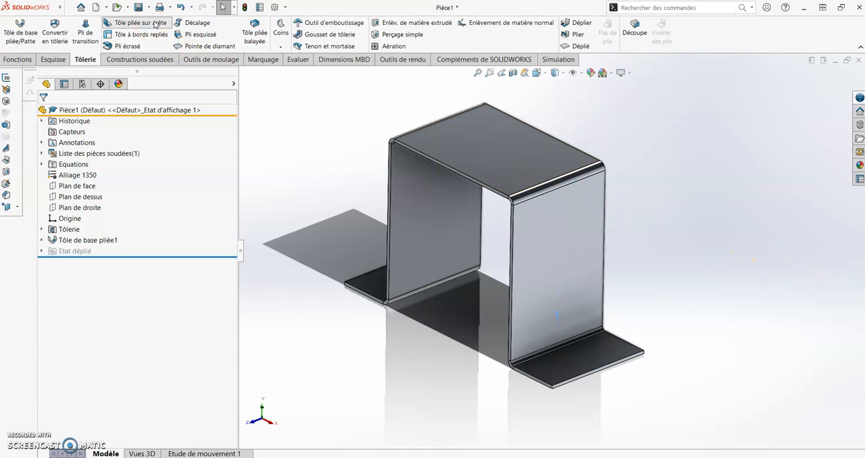
left_click(454, 169)
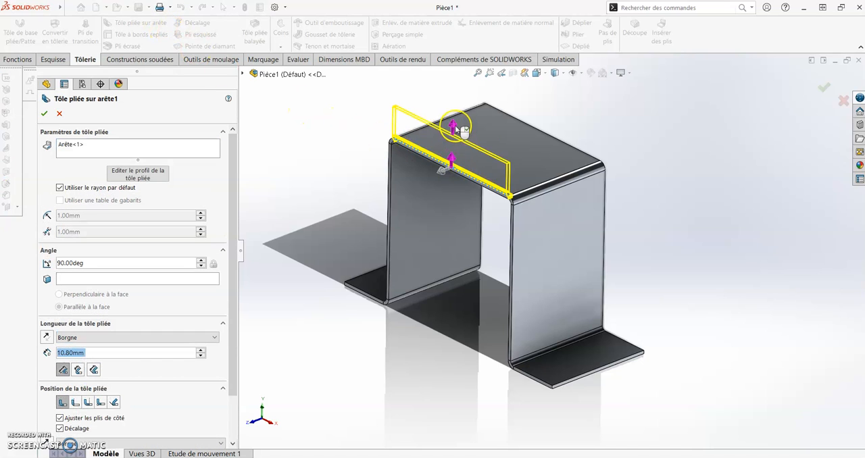
left_click(454, 120)
left_click(281, 103)
left_click_drag(236, 184, 231, 230)
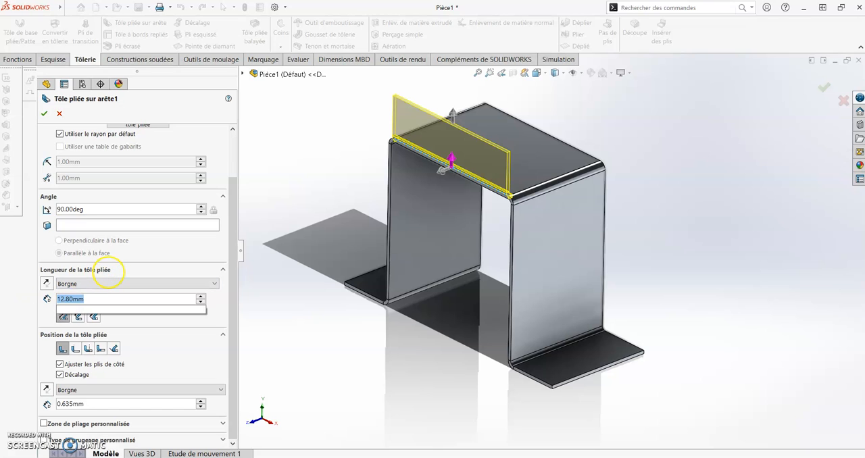
type("10")
key("Return")
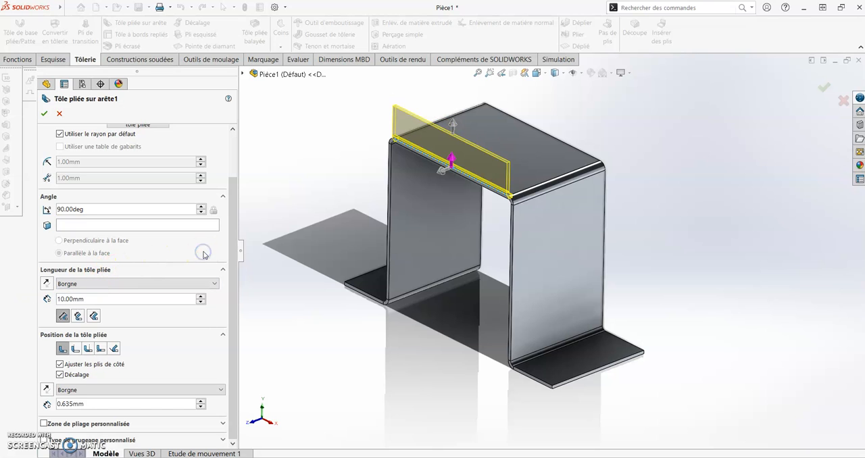
Turn off the edge flange's offset (Décalage) and accept the feature.
middle_click_drag(418, 298, 435, 279)
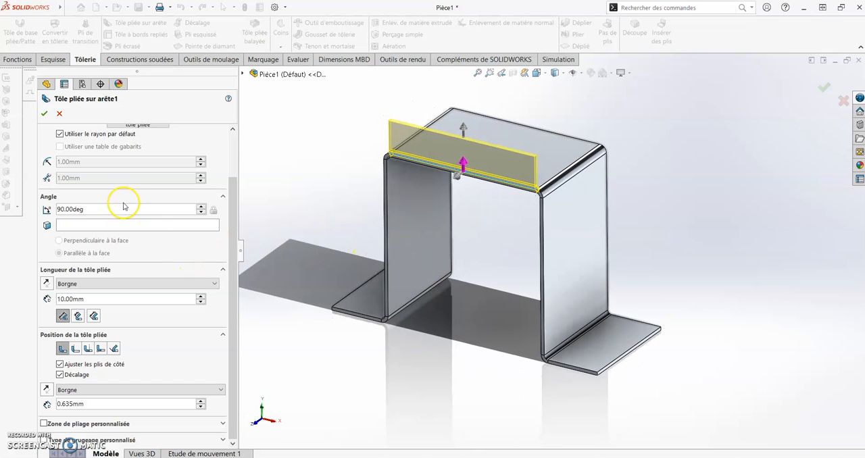
mouse_move(308, 251)
middle_mouse_down()
mouse_move(382, 280)
mouse_move(340, 249)
mouse_move(277, 263)
mouse_move(300, 242)
middle_mouse_up()
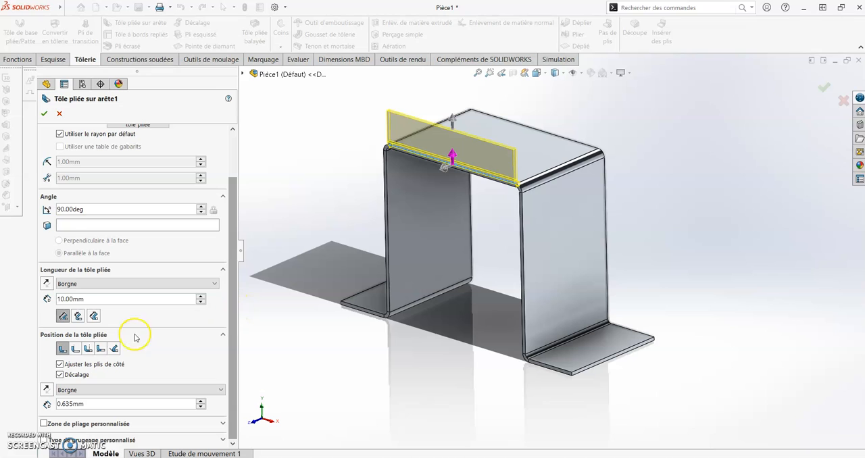
left_click(59, 376)
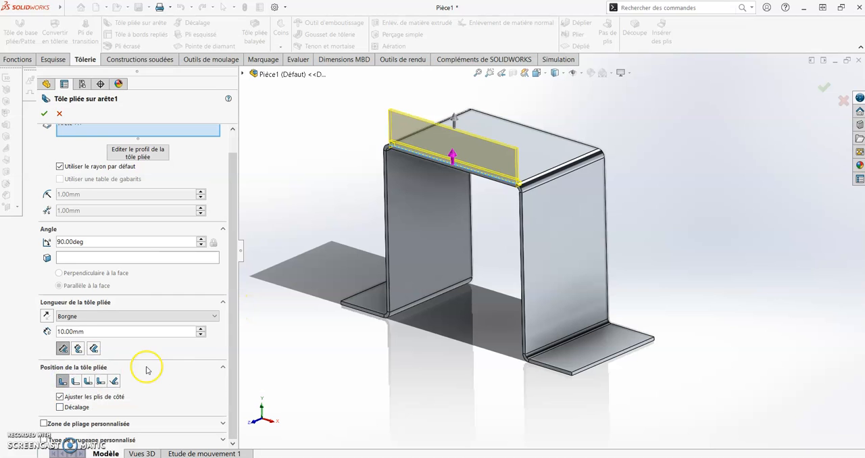
middle_click_drag(281, 341, 249, 311)
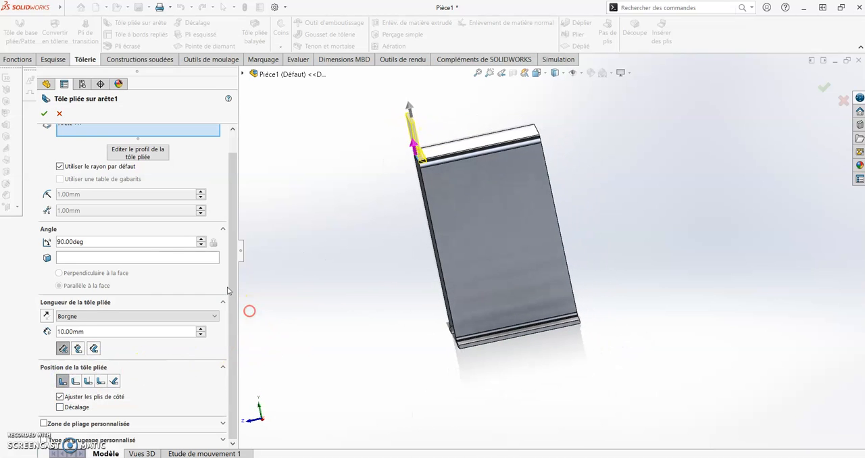
left_click(45, 114)
middle_click_drag(303, 230, 363, 257)
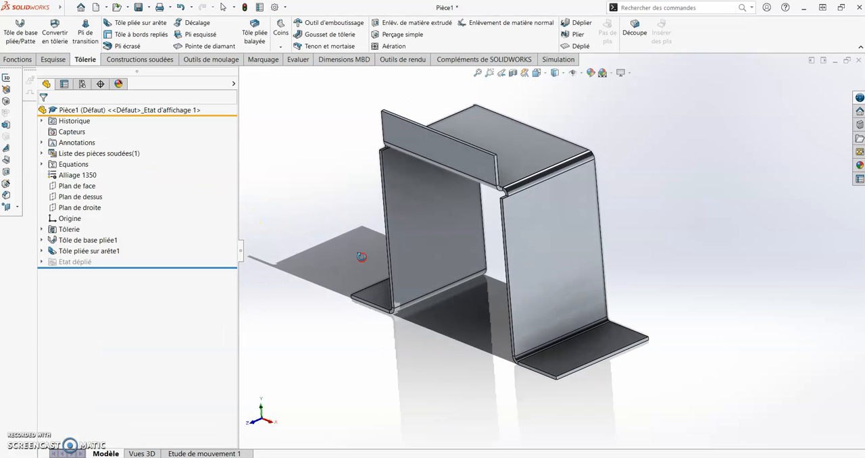
Start a Hole Wizard hole (Assistance pour le perçage) and place its centre near the middle of the upright edge flange's front face.
mouse_move(653, 201)
middle_mouse_down()
mouse_move(641, 208)
mouse_move(660, 209)
middle_mouse_up()
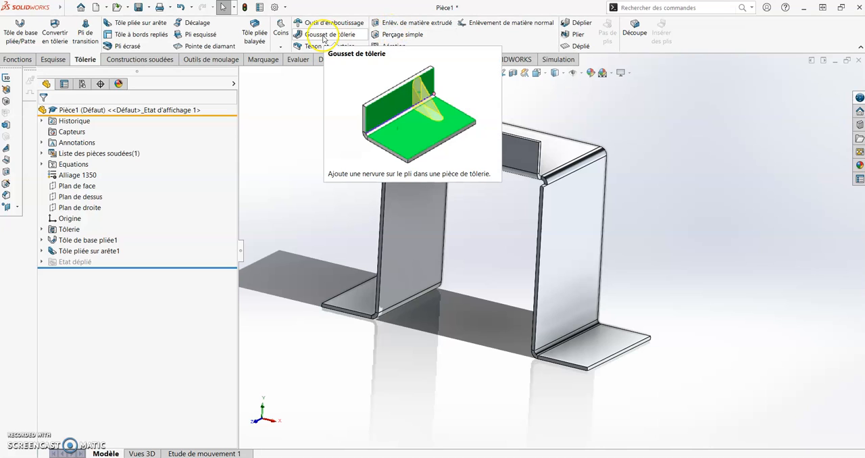
left_click(24, 60)
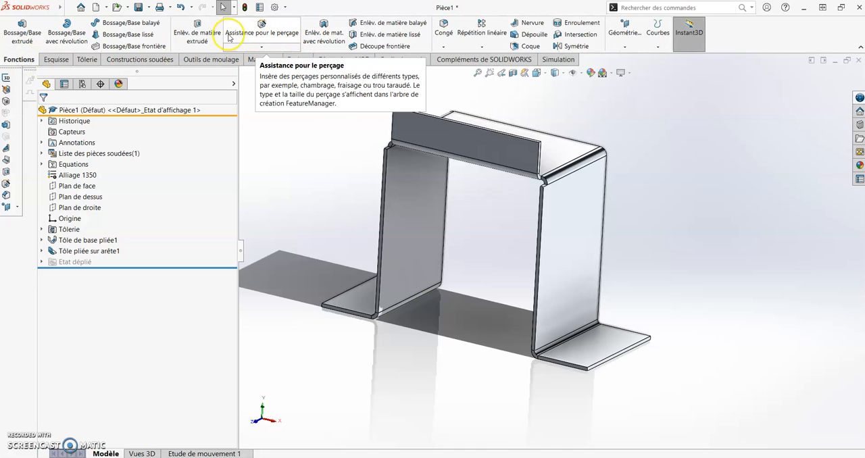
left_click(242, 35)
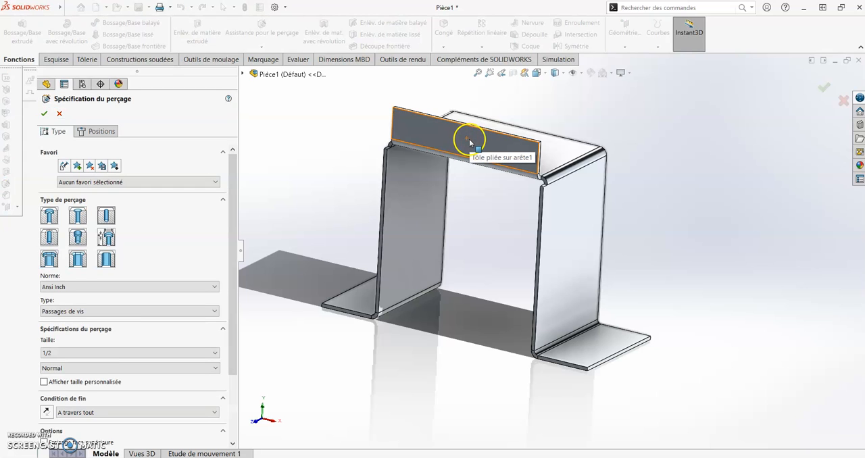
left_click(107, 131)
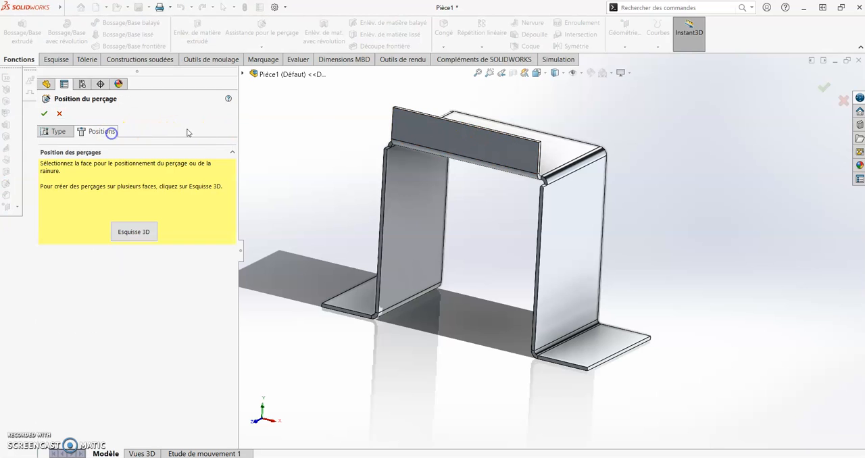
left_click(463, 140)
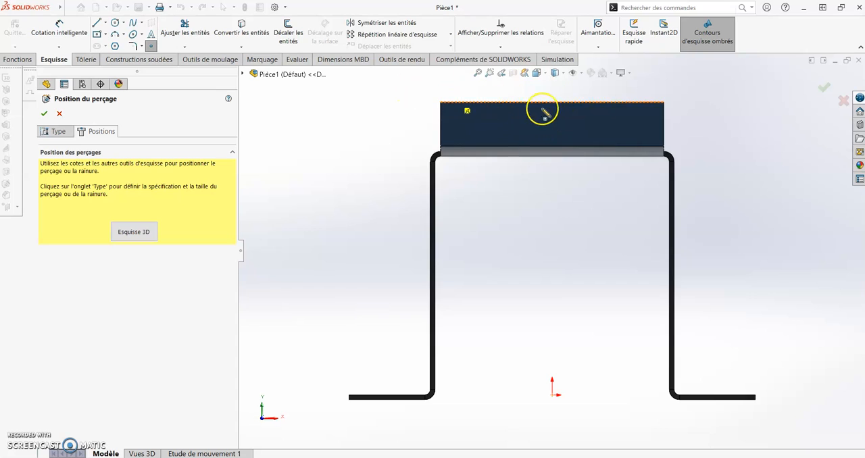
scroll(550, 159, "down", 3)
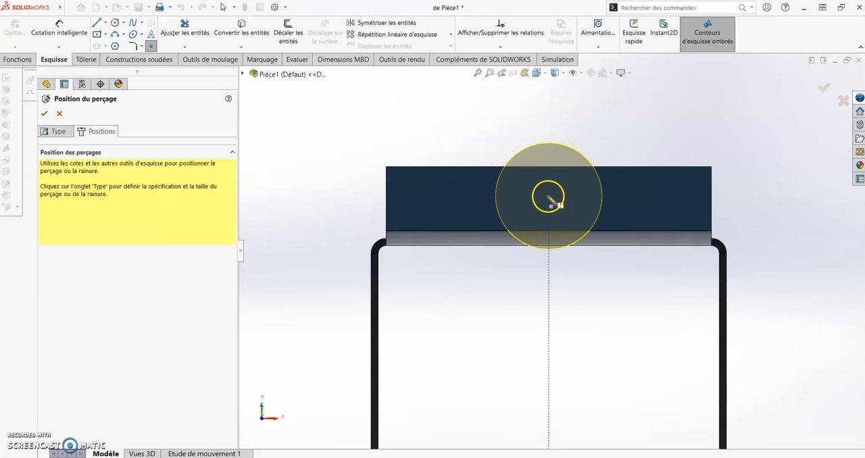
left_click(549, 196)
Dimension the hole centre 3.5 mm from the upper edge of the edge flange.
left_click(65, 31)
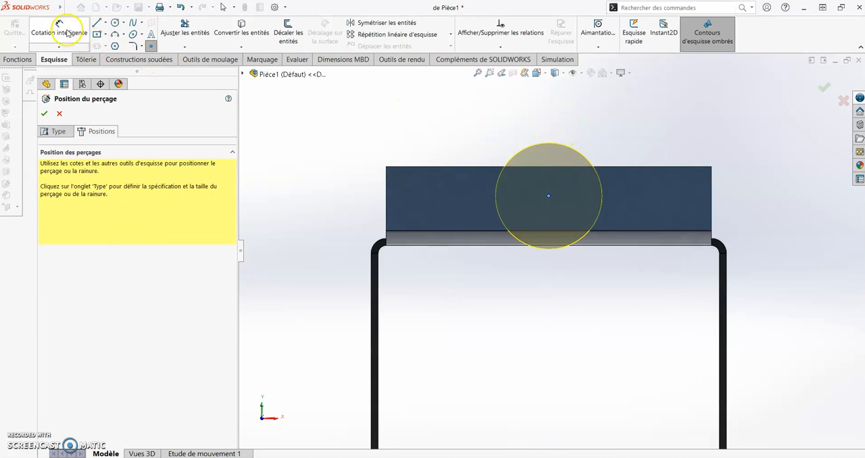
left_click(470, 167)
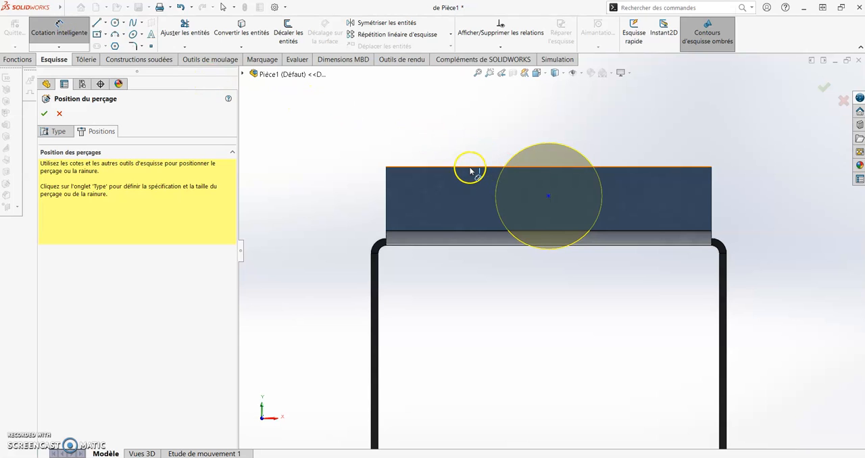
left_click(548, 196)
left_click(453, 120)
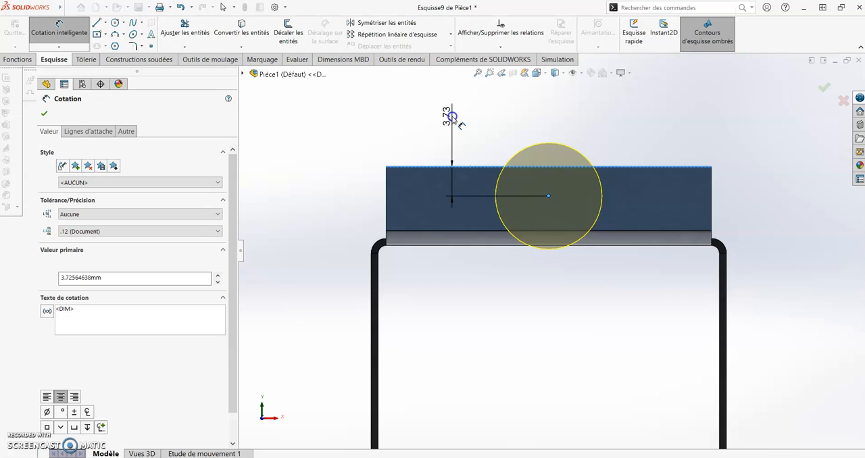
type("3.5")
key("Return")
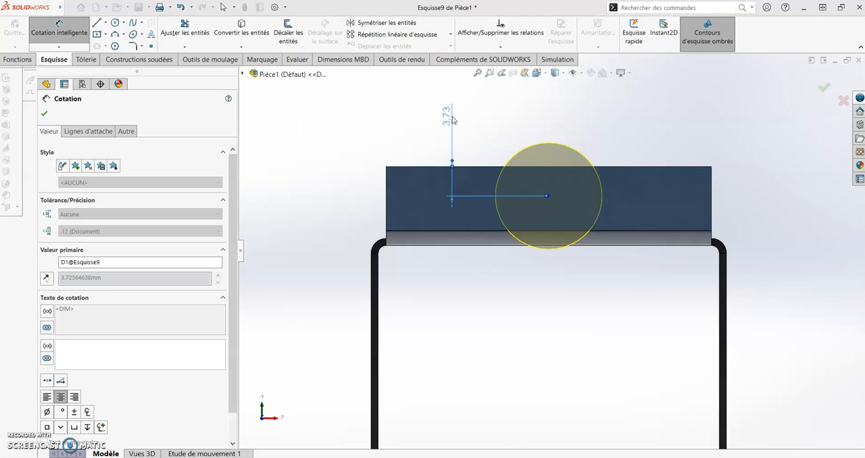
Add a Vertical relation between the hole's centre point and the origin.
left_click(552, 198)
key("Escape")
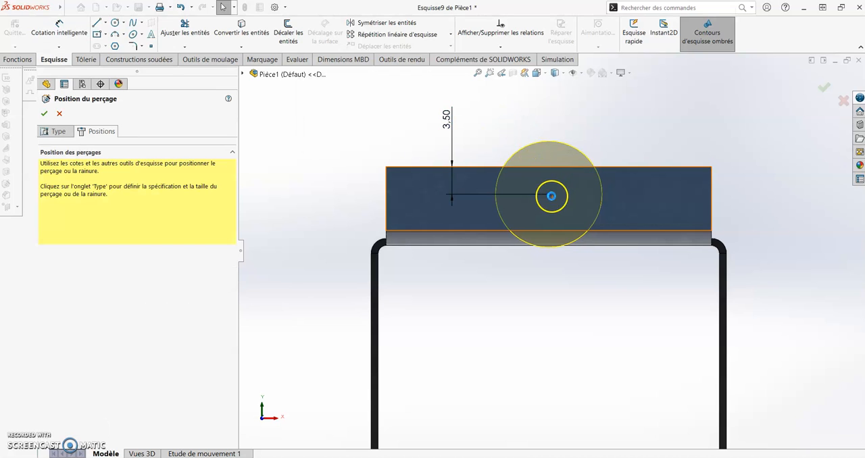
left_click(551, 198)
key("f")
left_click(552, 373, "ctrl")
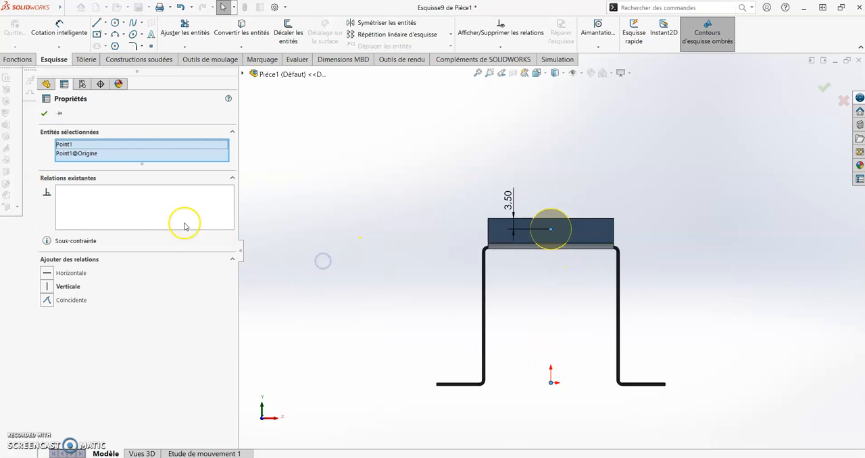
left_click(57, 286)
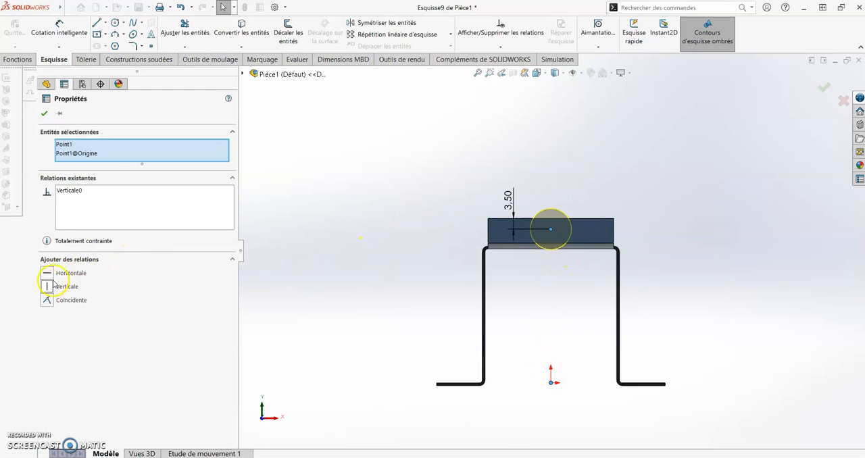
Set the flange hole to the Ansi Metric standard with a custom diameter of 3.5 mm and accept the feature.
left_click(44, 113)
left_click(51, 133)
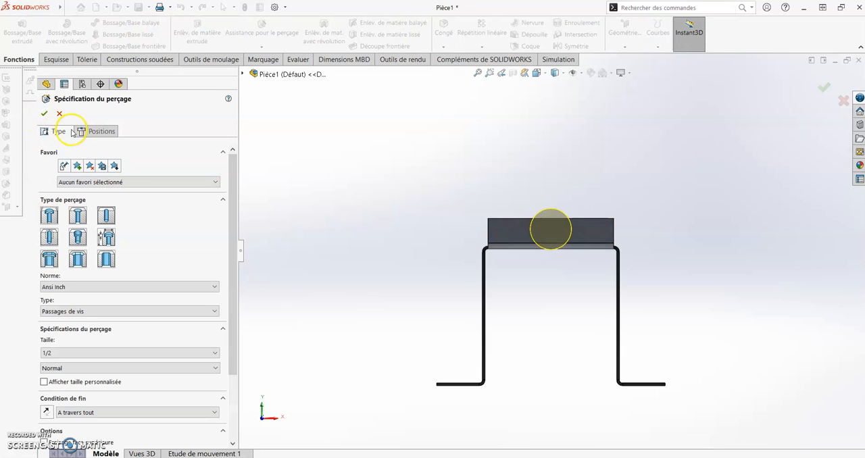
scroll(224, 242, "down", 3)
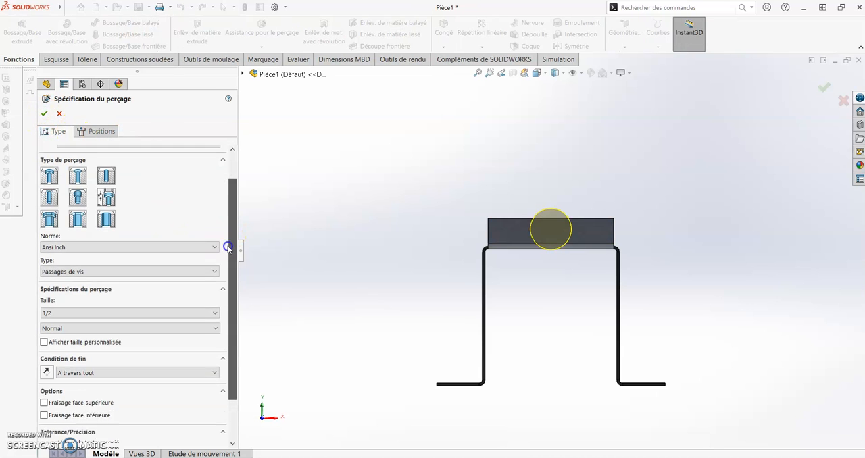
left_click(205, 218)
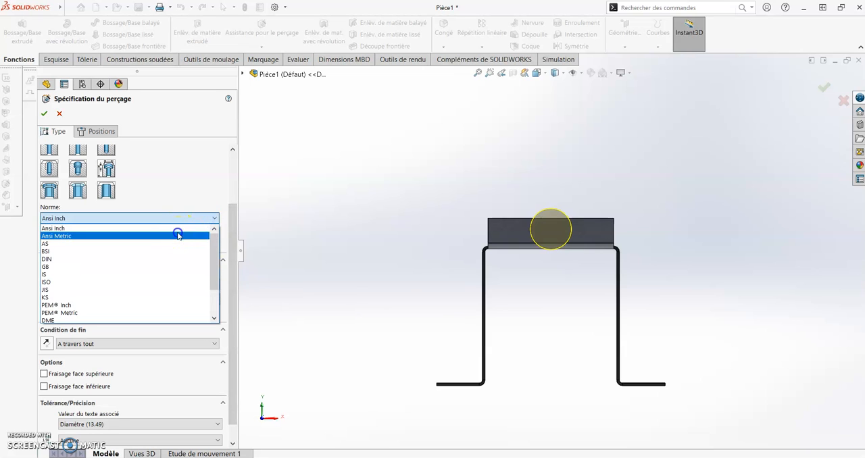
left_click(179, 235)
left_click(110, 315)
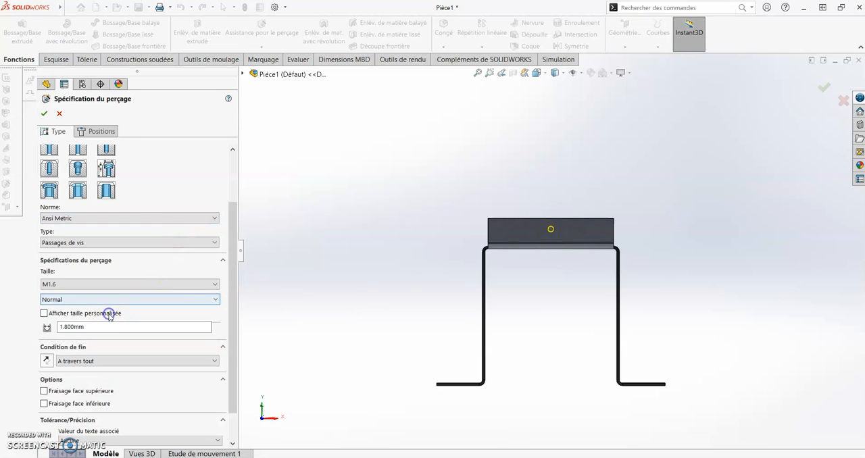
left_click(116, 328)
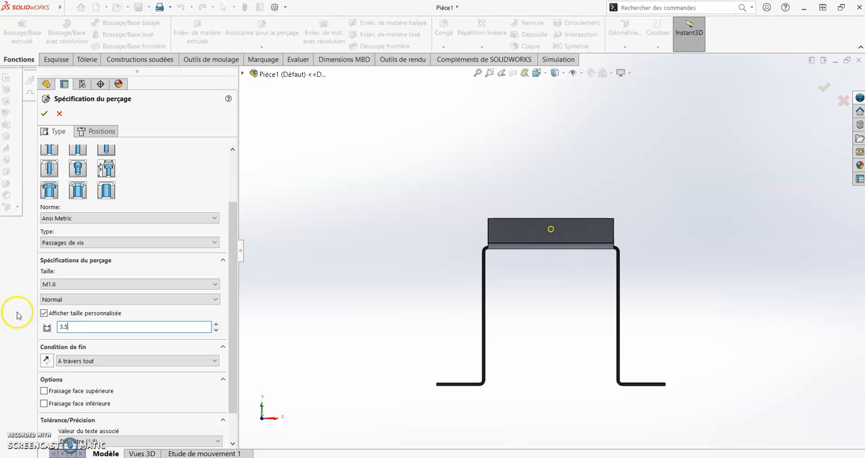
left_click(46, 115)
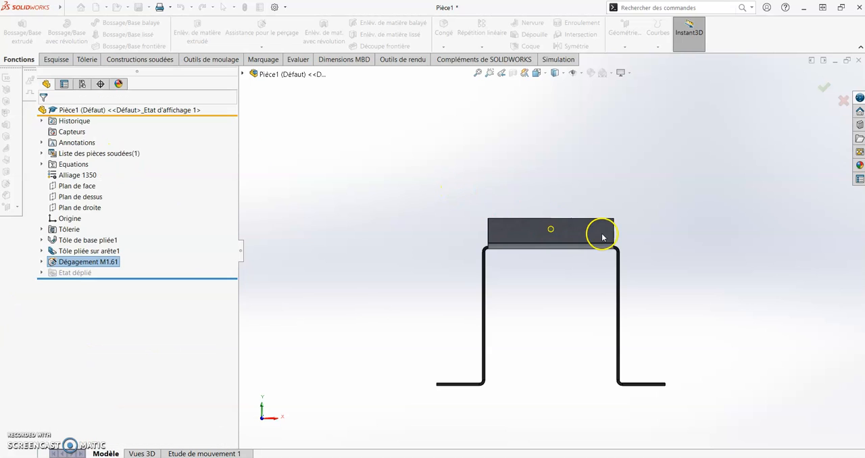
Edit the hole in the upright edge flange and change its custom diameter to 3 mm.
middle_click_drag(613, 236, 582, 271)
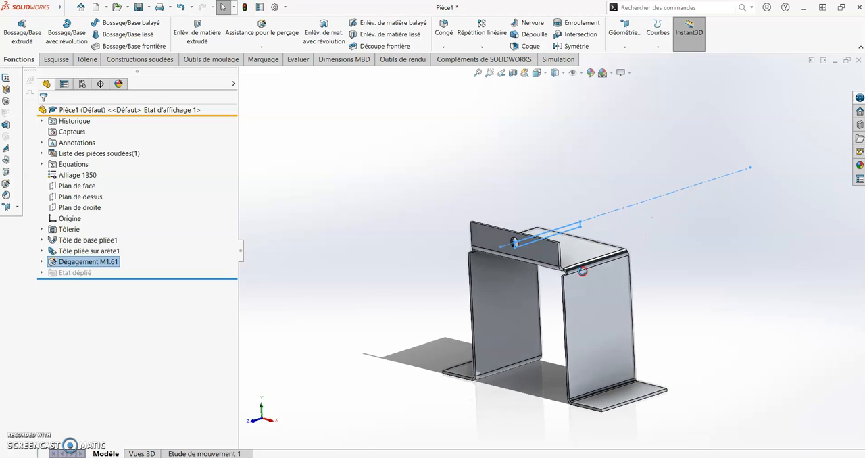
scroll(523, 250, "down", 5)
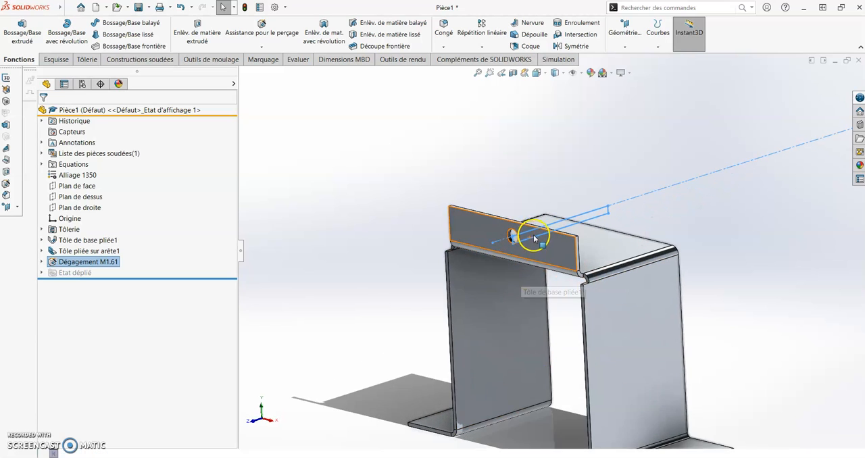
middle_click_drag(537, 252, 508, 240)
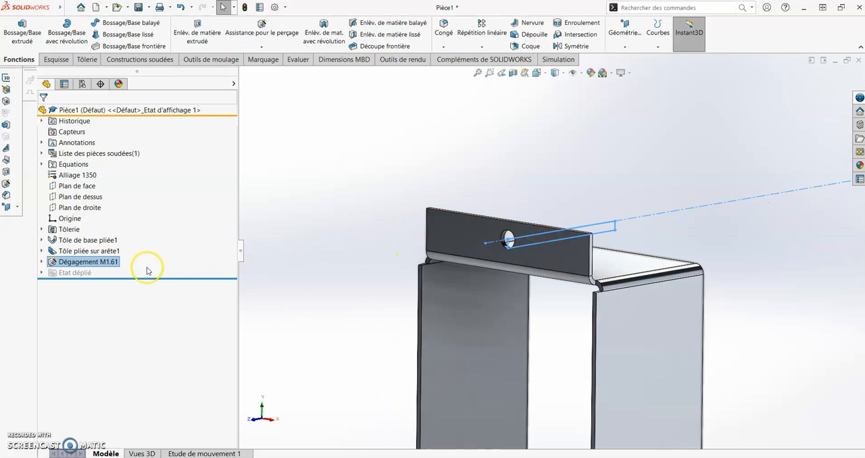
left_click(43, 263)
right_click(65, 263)
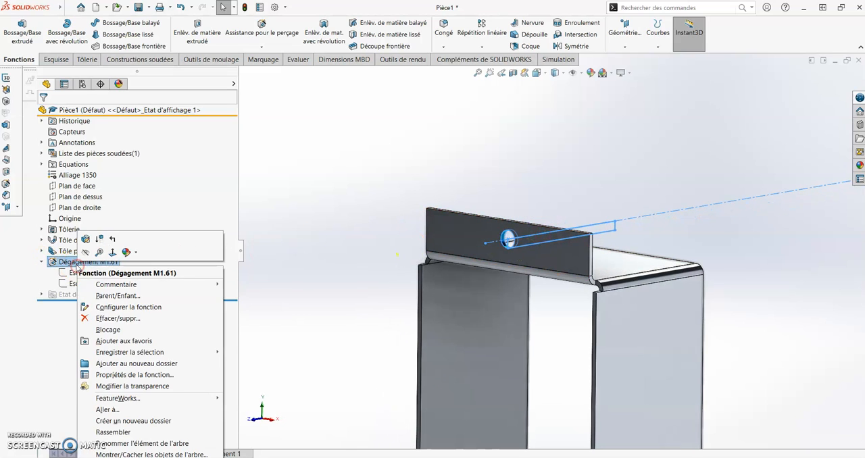
left_click(85, 242)
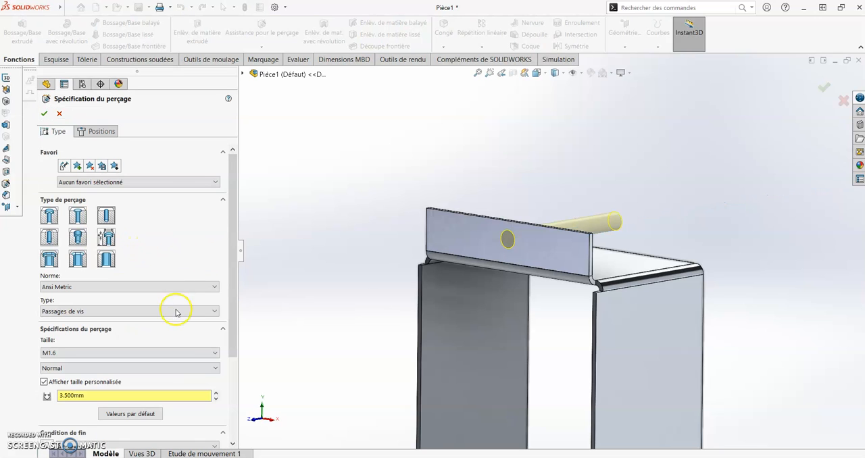
double_click(159, 397)
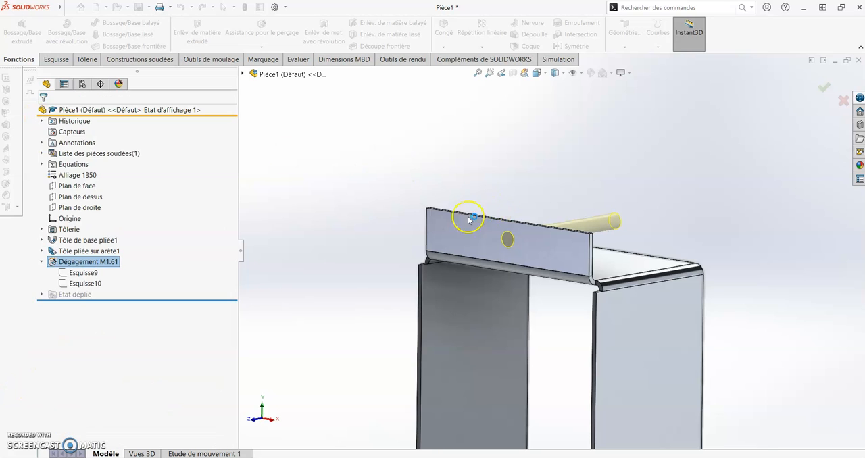
mouse_move(389, 189)
middle_mouse_down()
mouse_move(443, 176)
mouse_move(390, 191)
middle_mouse_up()
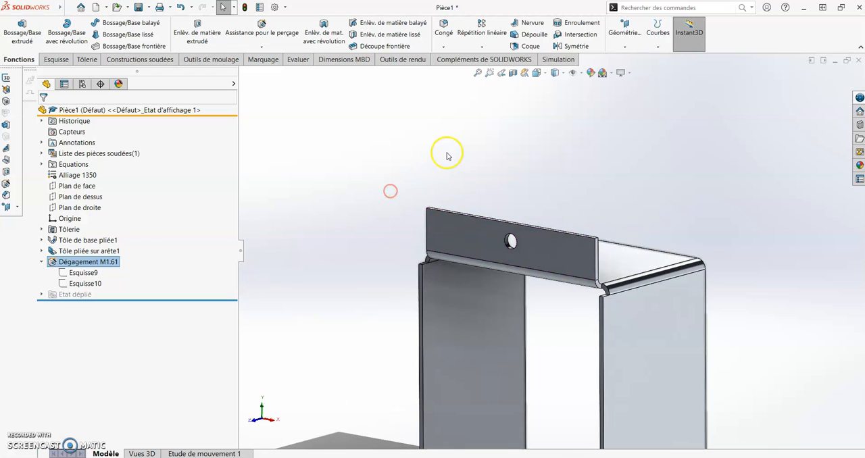
Start a Hole Wizard feature (Assistance pour le perçage) and place four hole centres, two on each outer foot flange near its corners.
middle_click_drag(589, 239, 559, 352)
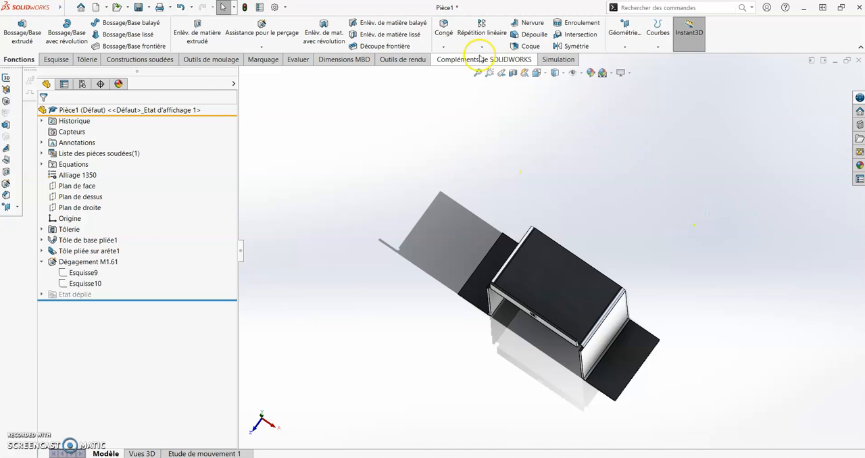
left_click(195, 33)
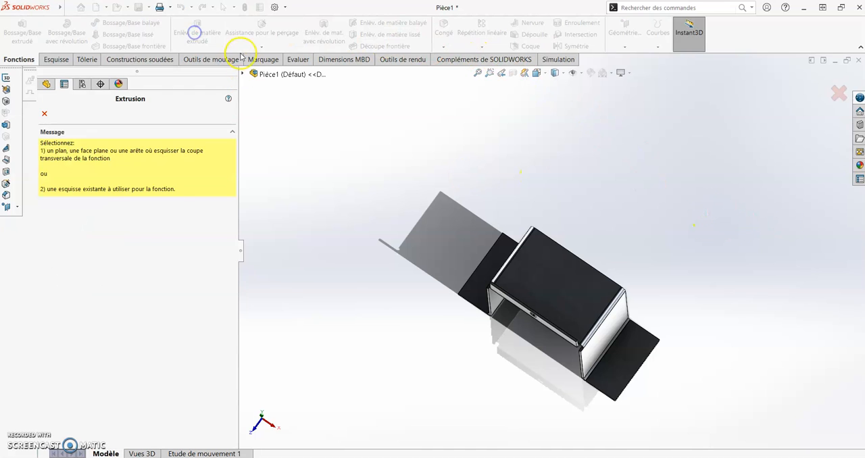
left_click(44, 114)
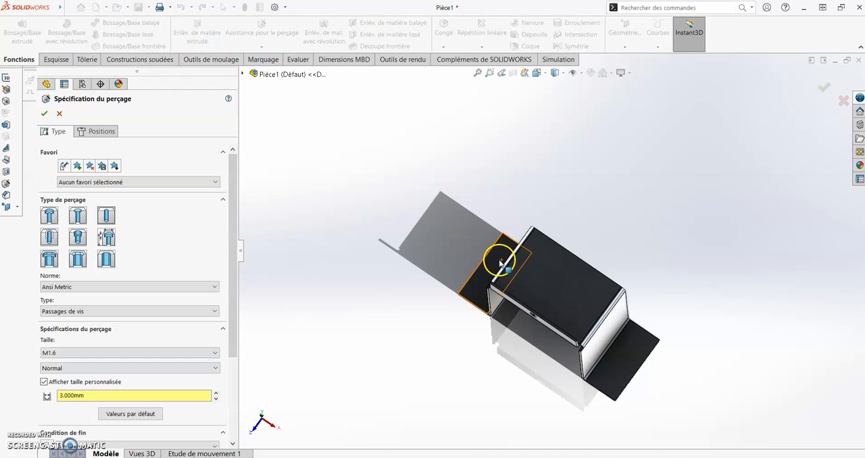
left_click(101, 131)
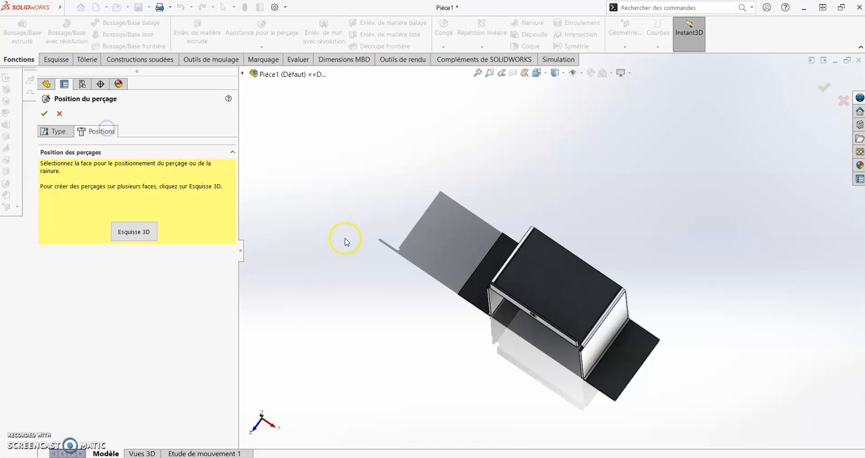
left_click(501, 259)
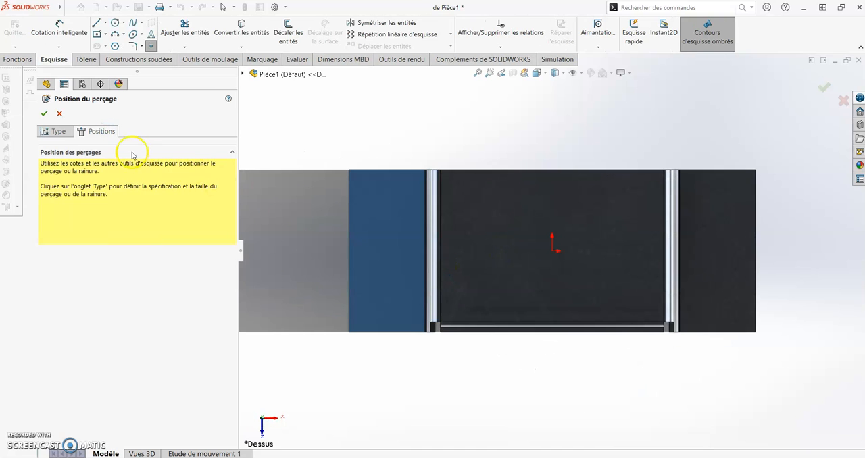
left_click(382, 196)
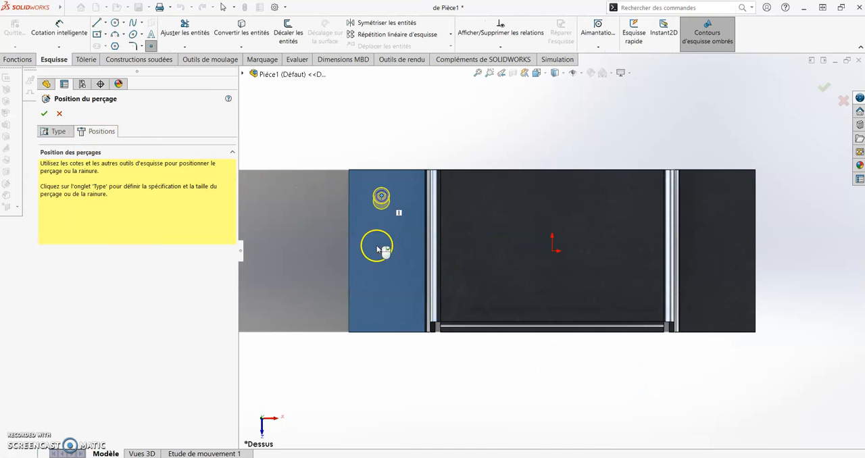
left_click(382, 312)
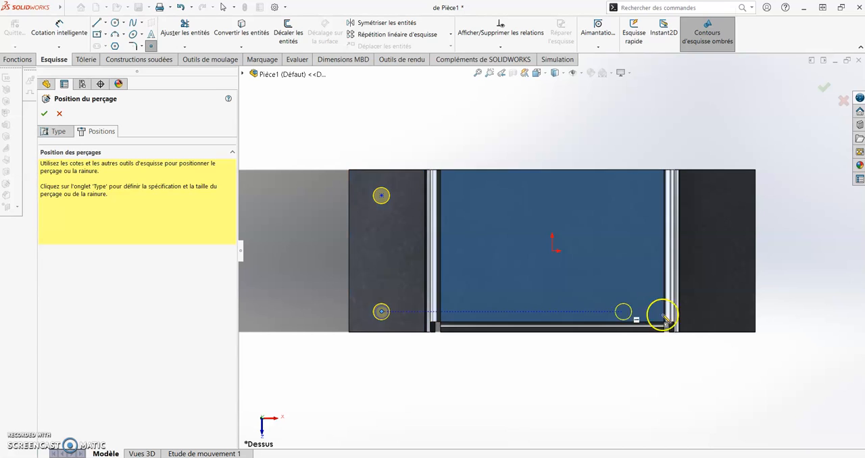
left_click(728, 315)
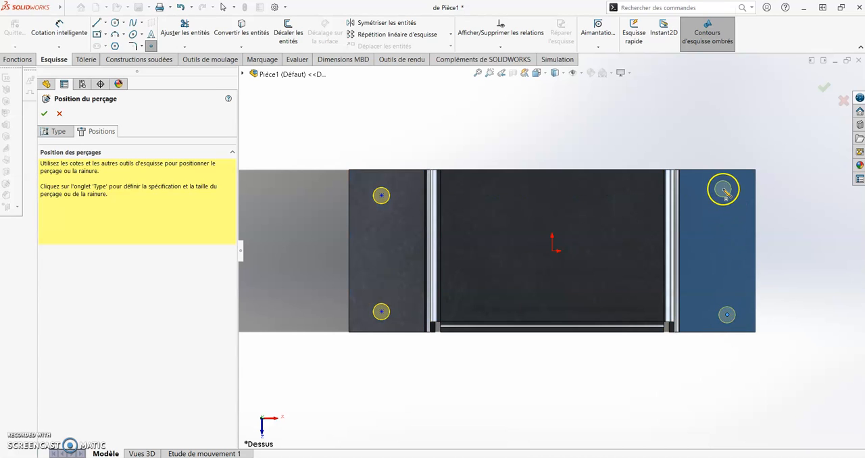
left_click(727, 191)
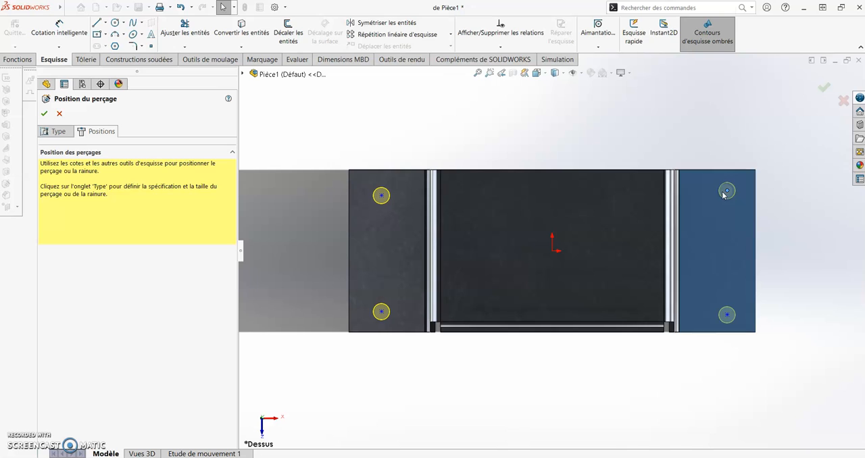
Add a Vertical relation between the two hole centres on the right foot flange.
left_click(727, 315)
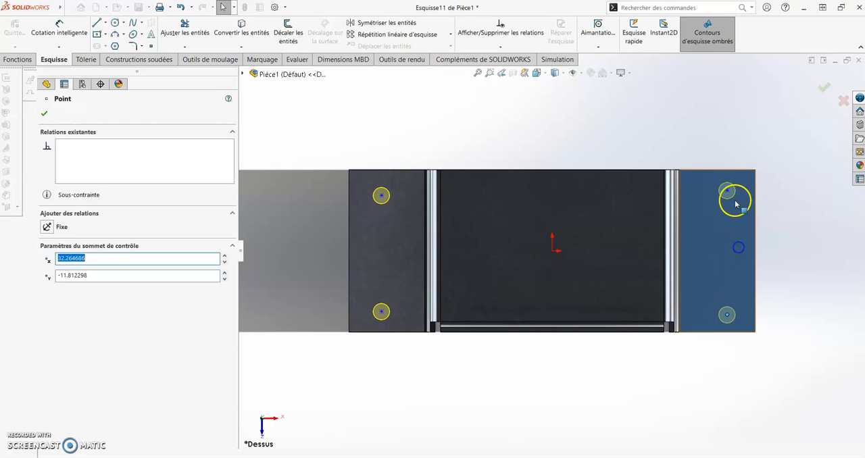
left_click(726, 191, "ctrl")
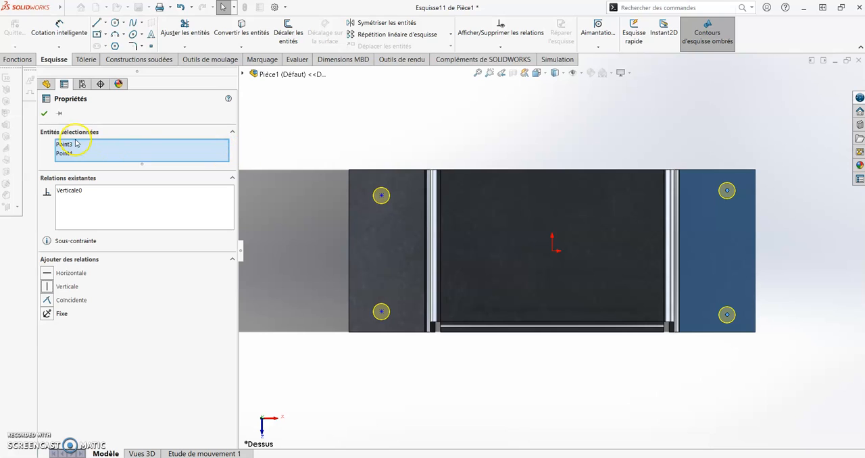
left_click(44, 113)
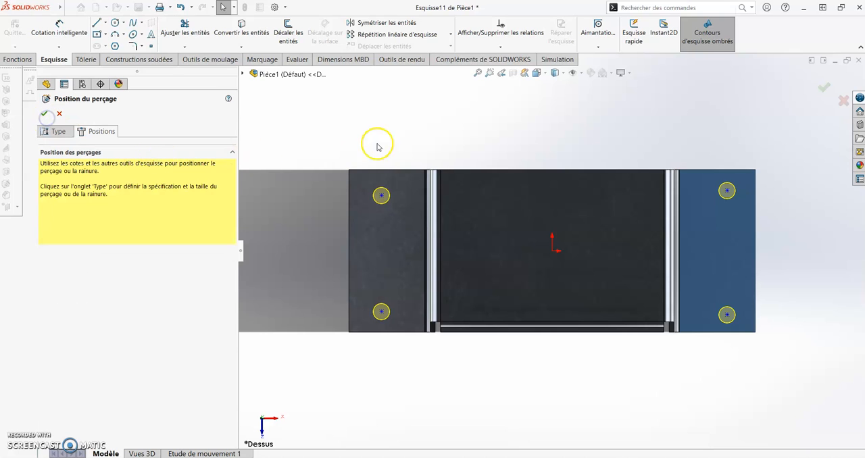
Add a Horizontal relation between the upper hole centres of the left and right foot flanges.
left_click(382, 195)
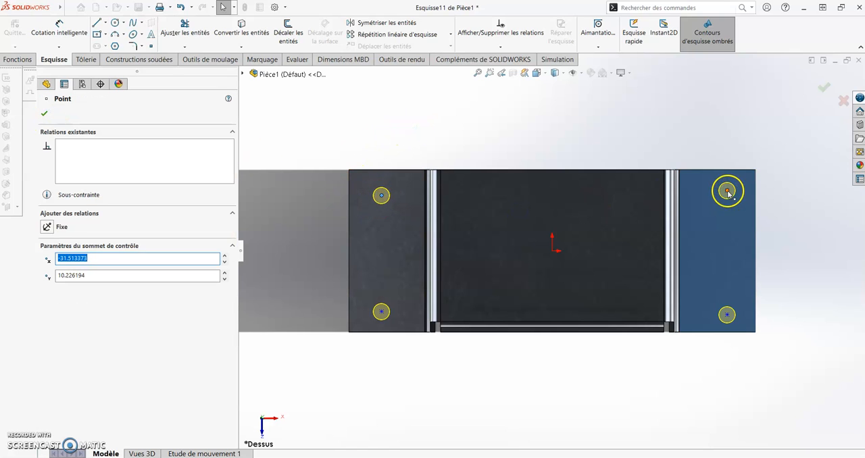
left_click(728, 193, "ctrl")
left_click(754, 151)
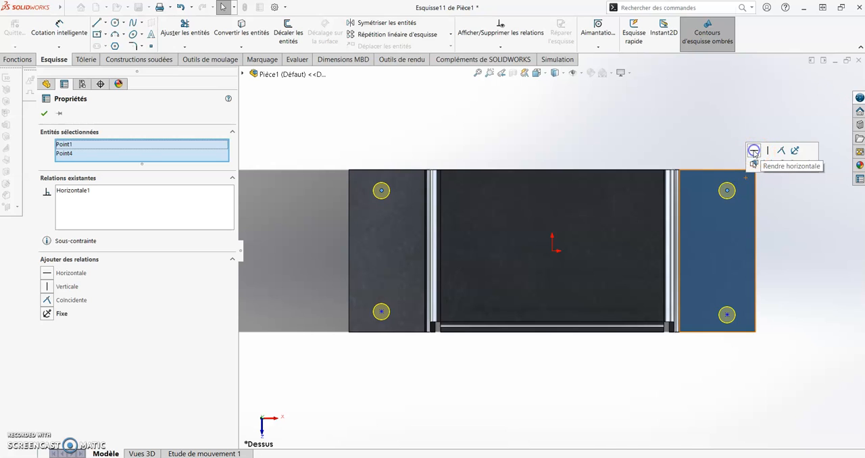
key("Escape")
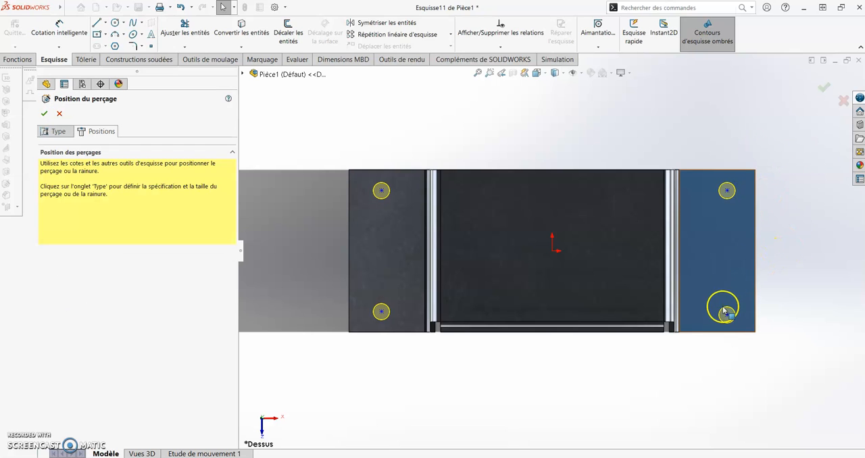
left_click(727, 316)
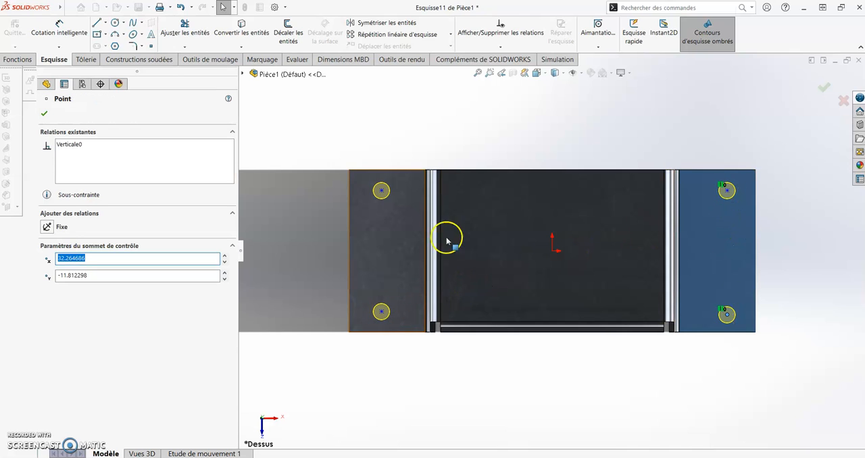
left_click(582, 74)
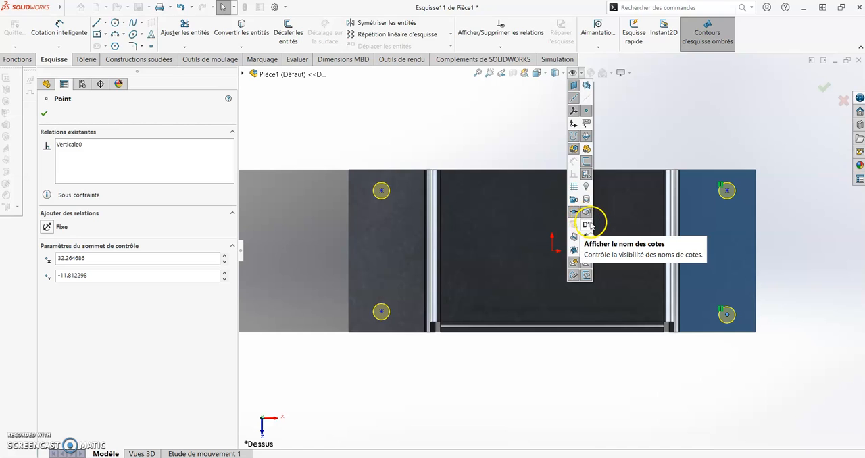
left_click(585, 155)
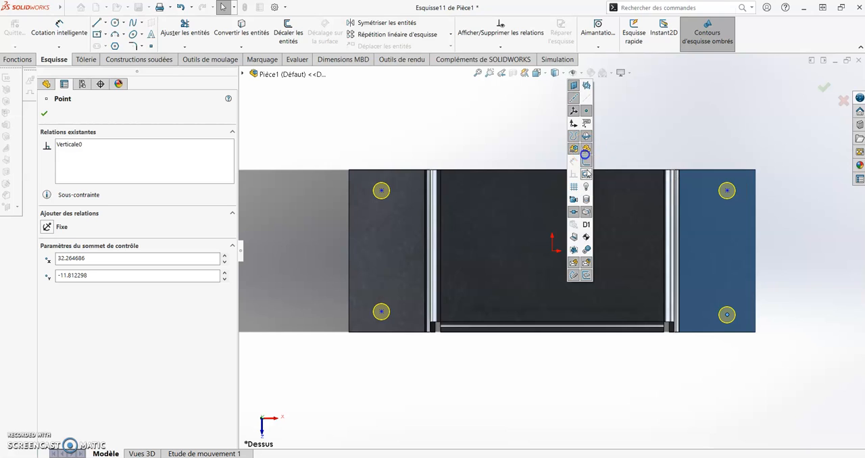
left_click(588, 225)
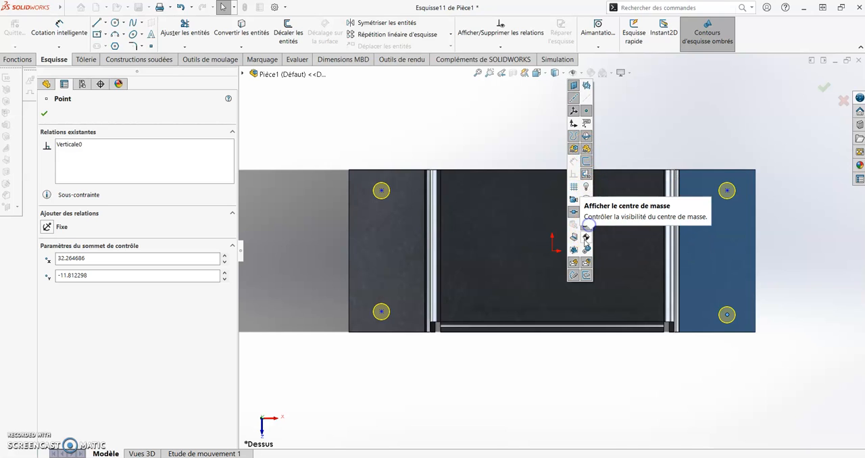
left_click(632, 150)
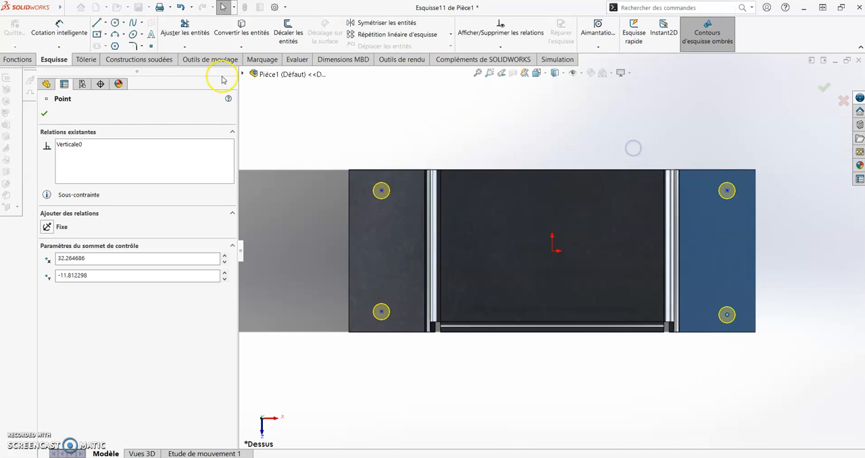
Add a Vertical relation between the two hole centres on the left foot flange.
left_click(381, 191)
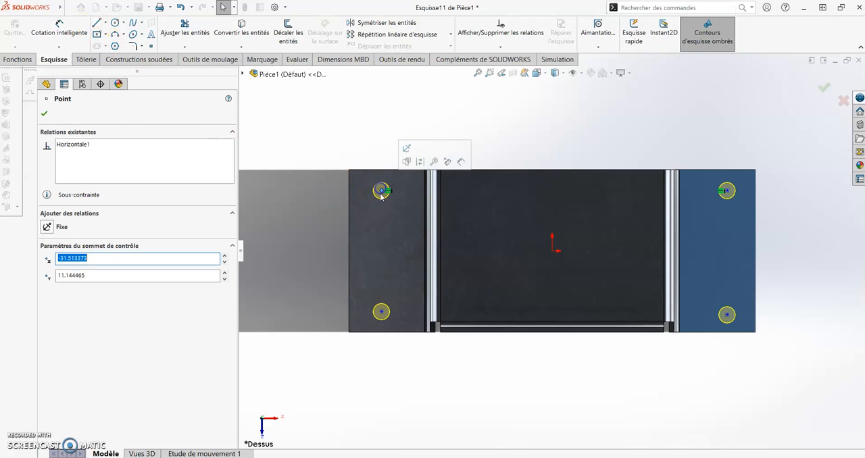
left_click(403, 318, "ctrl")
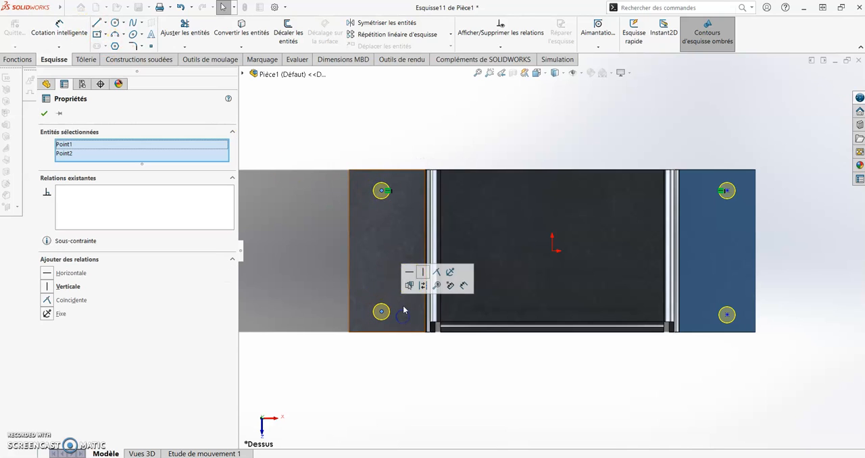
left_click(423, 275)
left_click(448, 153)
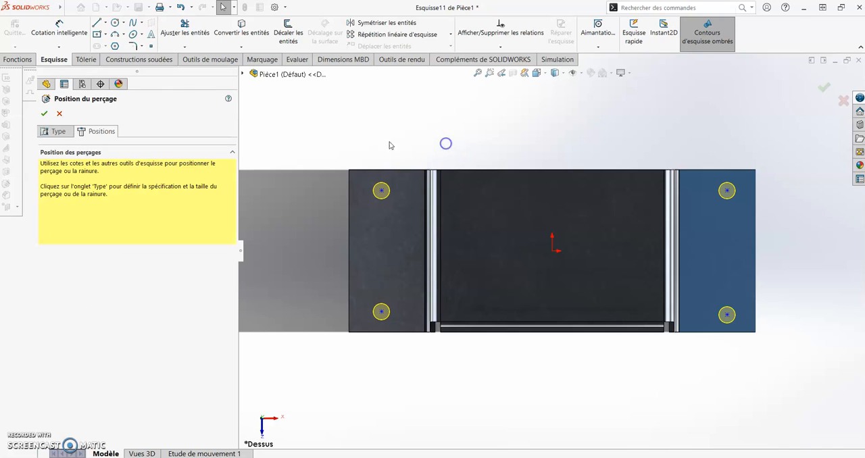
Dimension the left foot flange's upper hole centre 6 mm from the flange's outer edge.
left_click(59, 30)
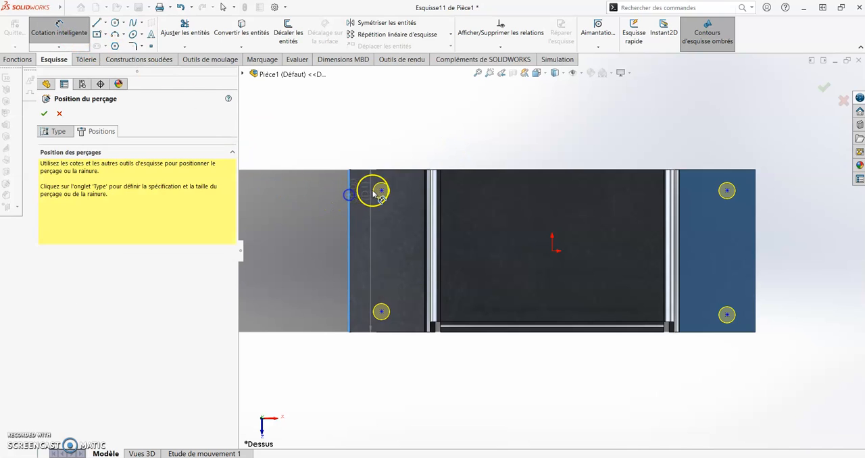
left_click(381, 191)
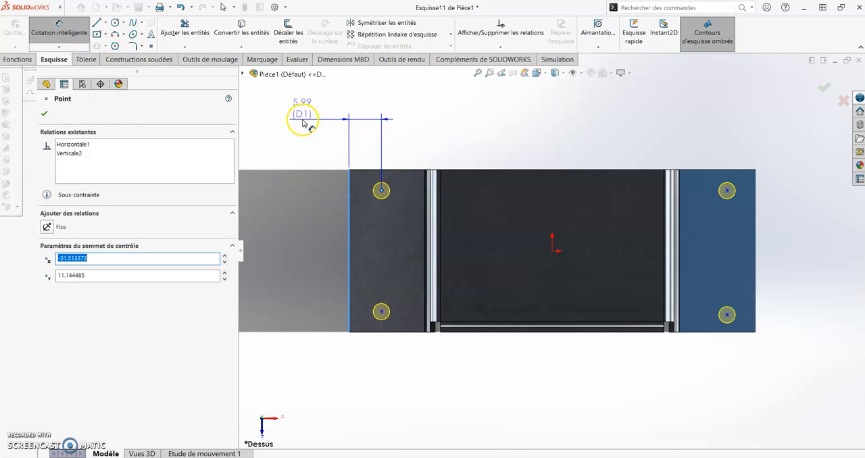
left_click(303, 121)
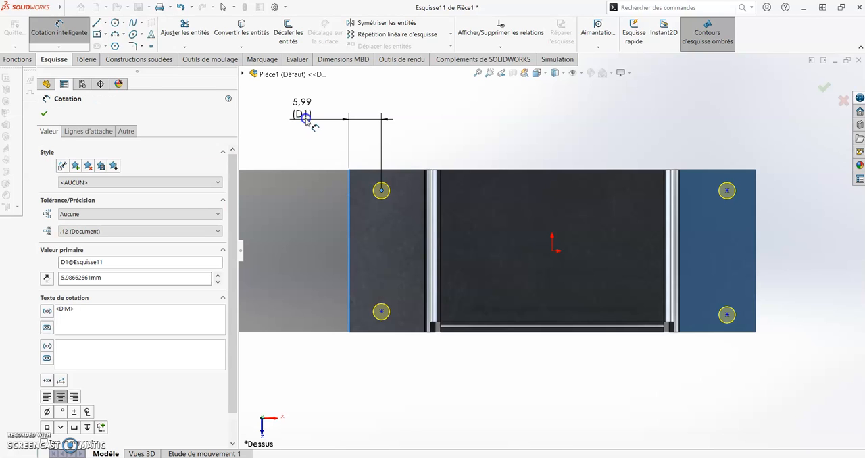
type("6")
key("Return")
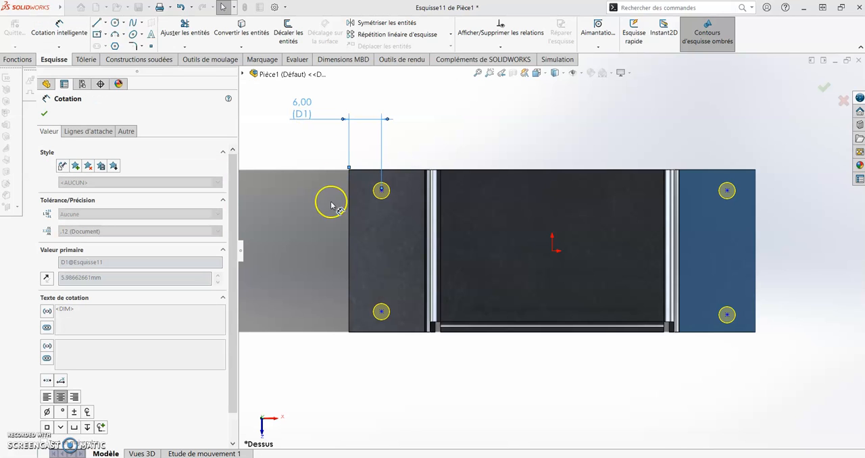
Dimension the left foot flange's lower hole centre 6 mm from the flange's lower edge.
left_click(383, 313)
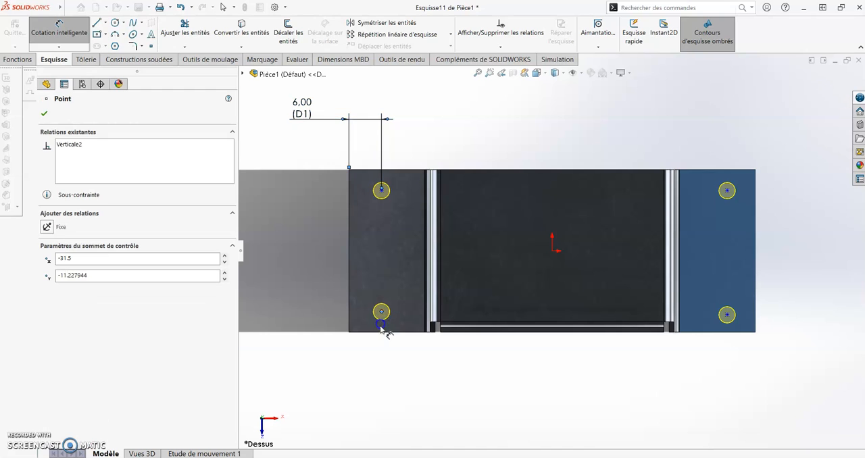
left_click(386, 331)
left_click(316, 395)
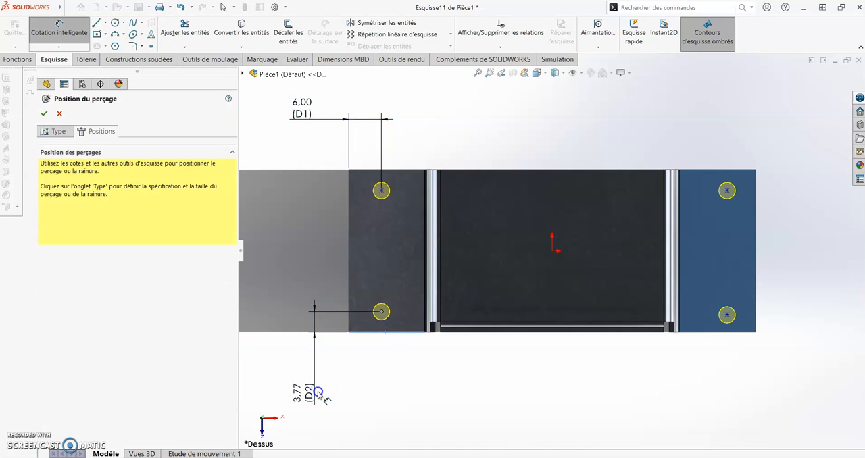
key("Return")
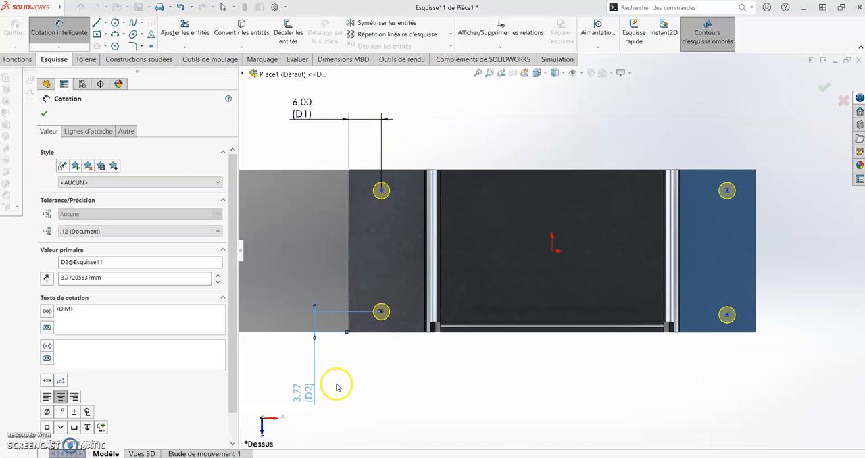
Dimension the left foot flange's upper hole centre 6 mm from the flange's upper edge.
left_click(382, 193)
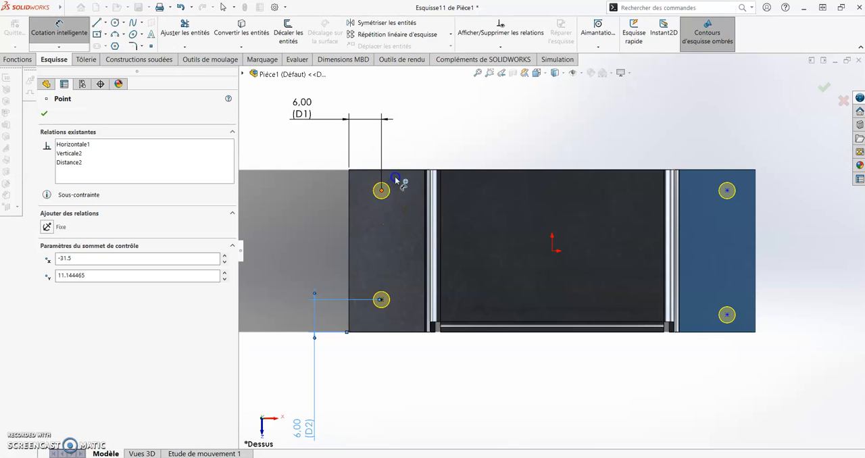
left_click(394, 170)
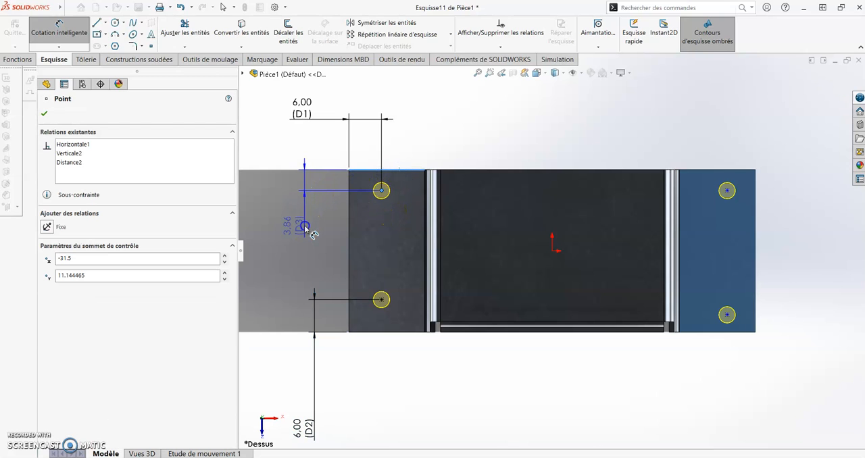
left_click(305, 230)
double_click(305, 230)
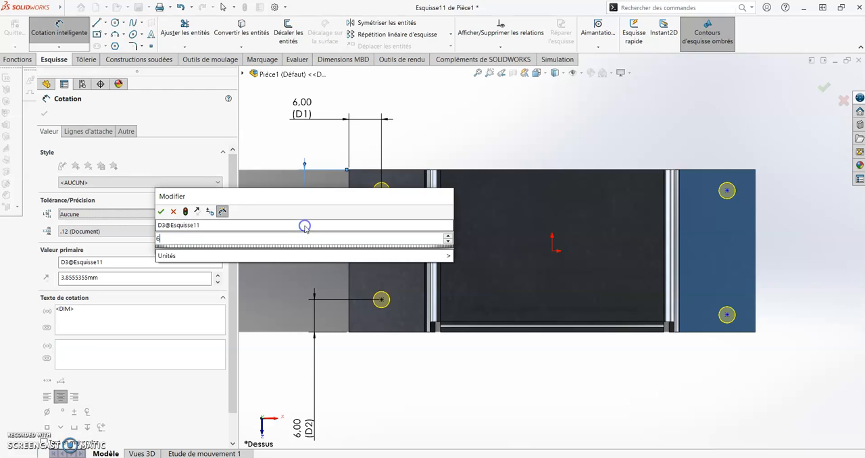
type("6")
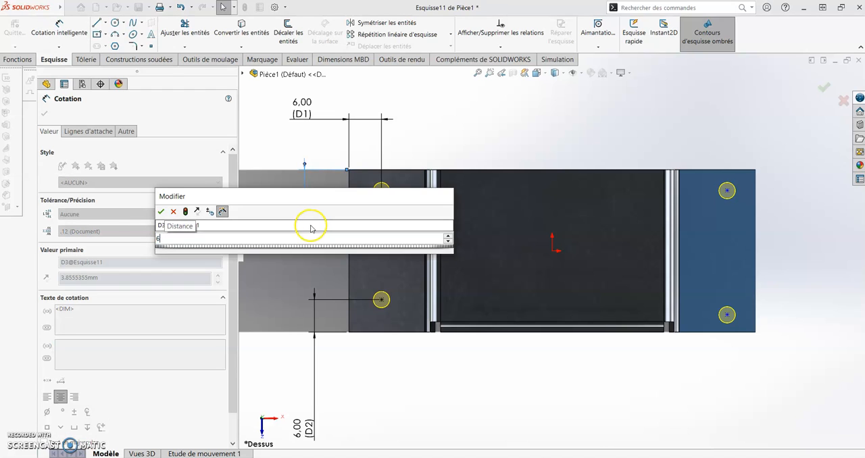
key("Return")
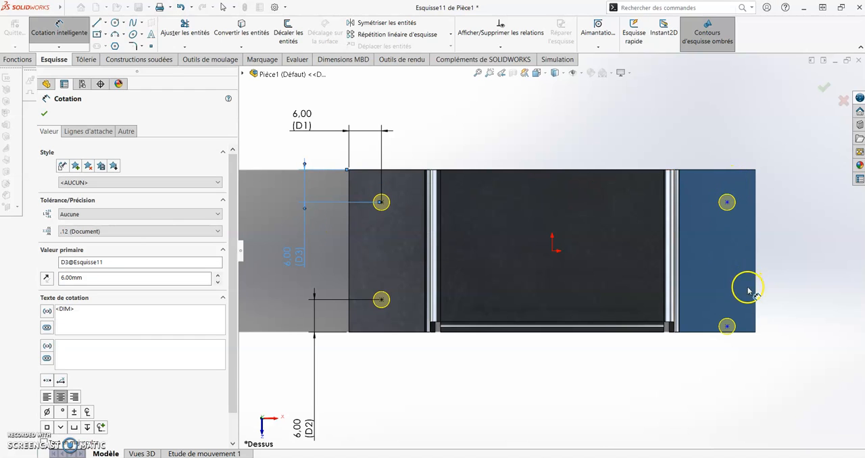
Add a Horizontal relation between the lower hole centres of the left and right foot flanges.
key("Escape")
left_click(727, 327)
left_click(382, 302, "ctrl")
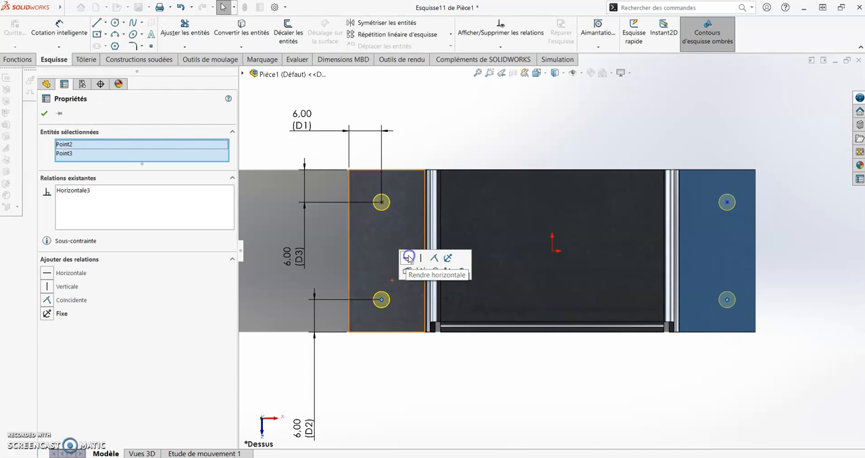
left_click(720, 209)
Dimension the right foot flange's upper hole centre 6 mm from the flange's outer edge and finish dimensioning.
left_click(60, 25)
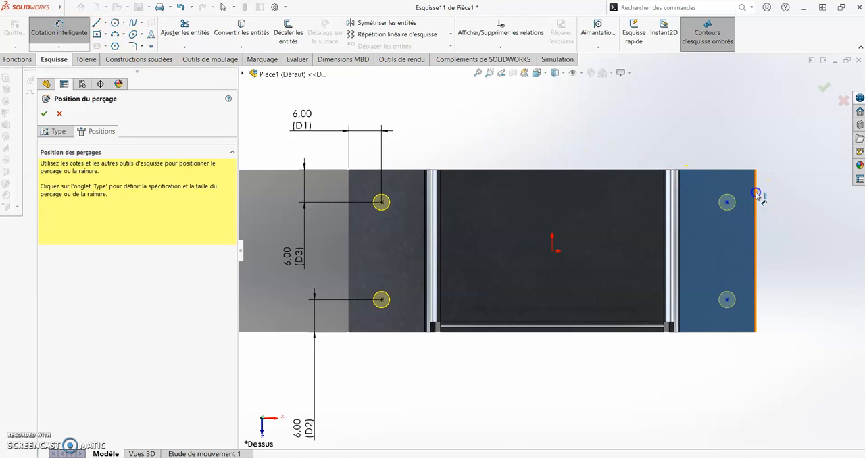
left_click(759, 168)
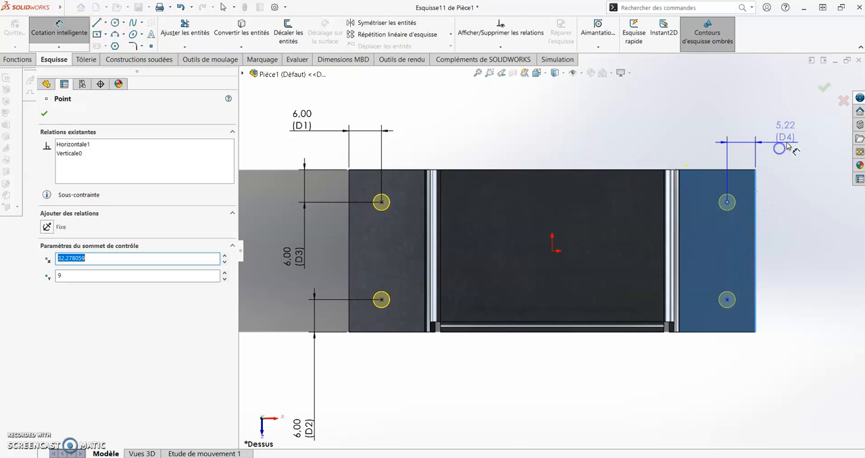
left_click(789, 140)
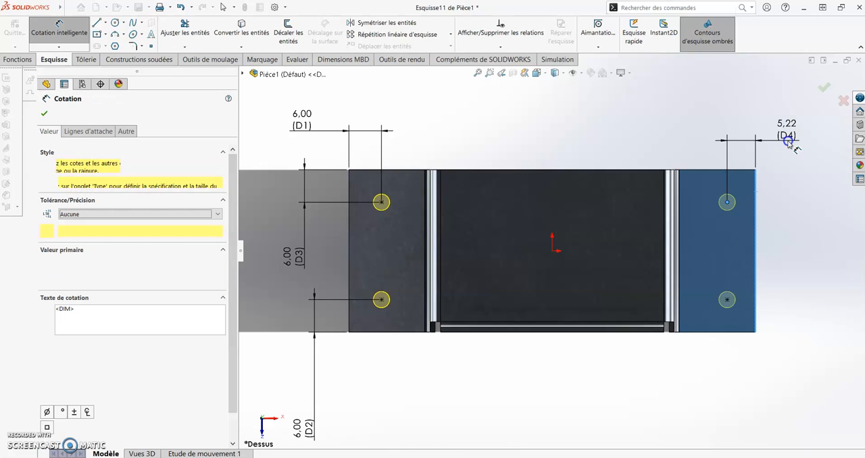
key("Return")
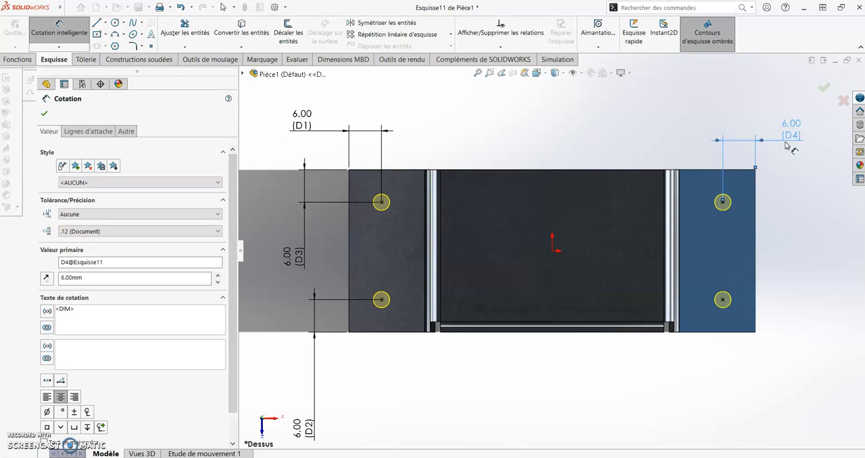
left_click(43, 113)
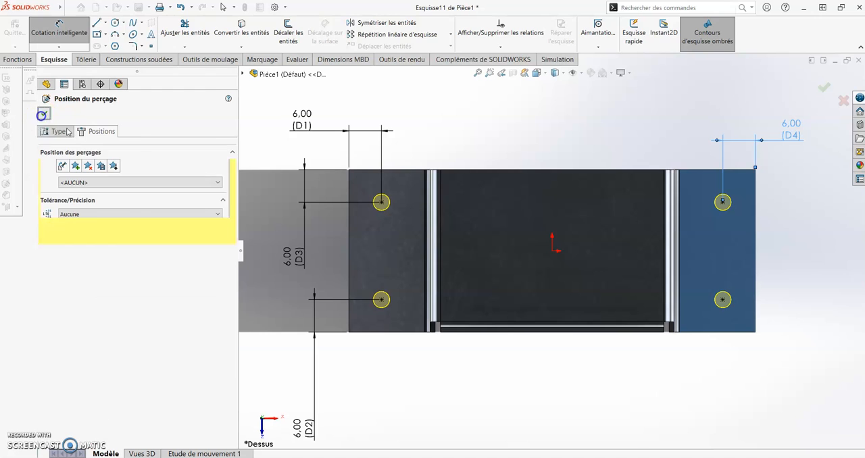
Set the custom diameter of the four foot-flange holes to 5 mm and complete the Hole Wizard feature.
left_click(60, 133)
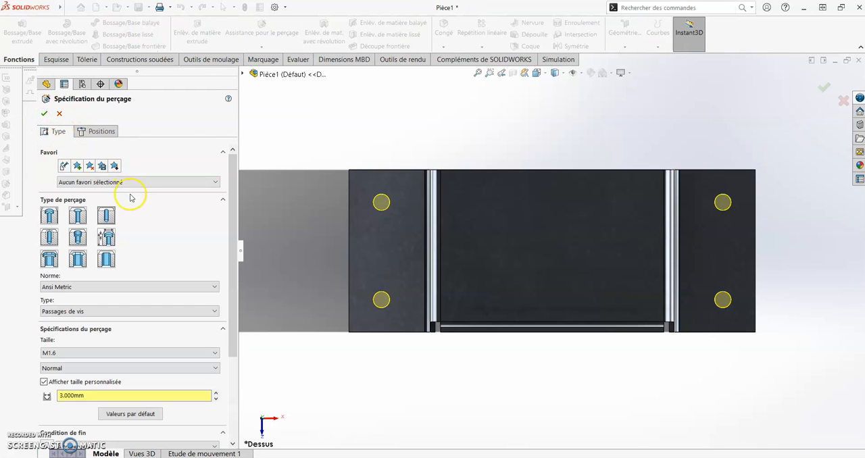
middle_click_drag(360, 282, 367, 190)
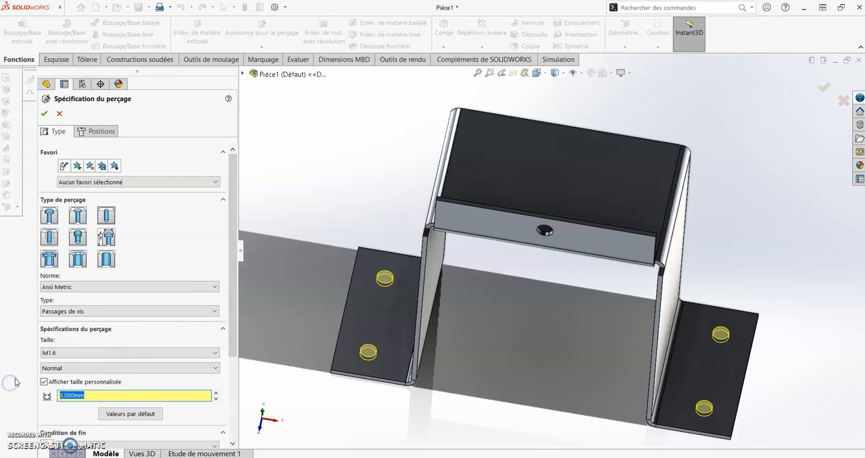
key("Return")
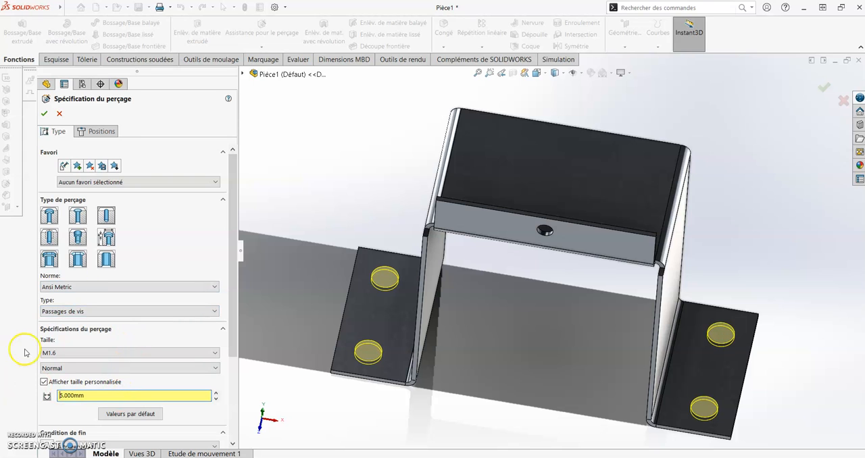
left_click(44, 113)
mouse_move(489, 315)
middle_mouse_down()
mouse_move(473, 307)
mouse_move(479, 303)
middle_mouse_up()
scroll(563, 310, "up", 3)
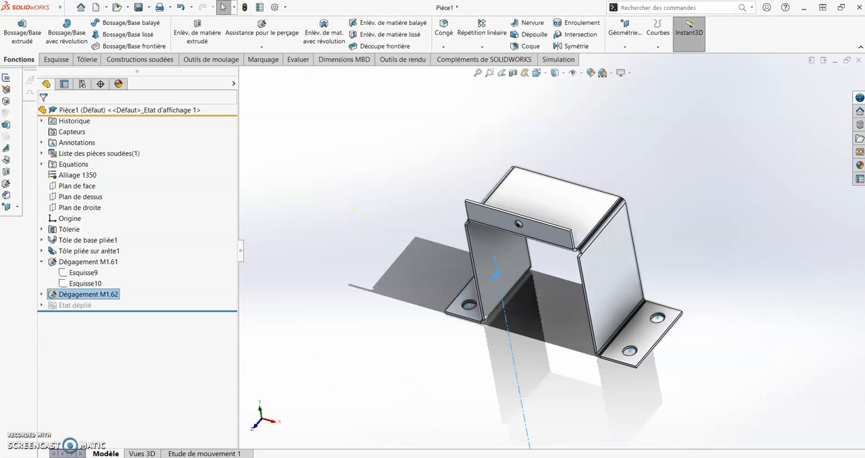
left_click(378, 193)
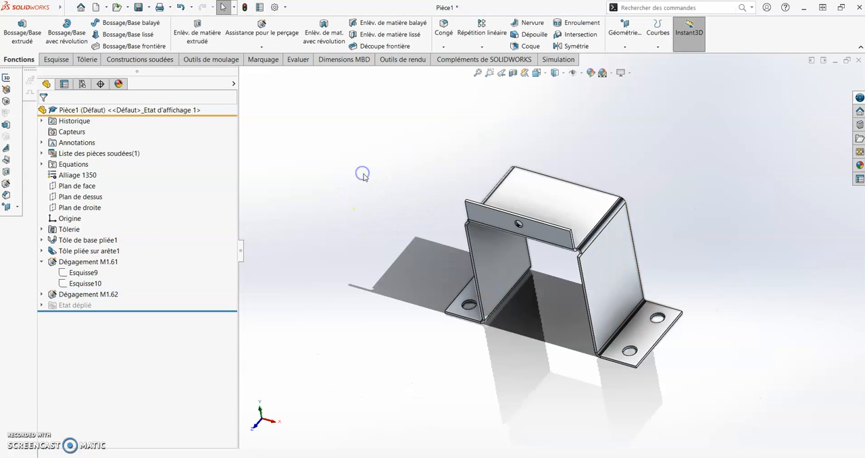
Chamfer the two upper corners of the upright edge flange with a 3 mm Break Corner (Coin brisé) feature.
left_click(85, 59)
left_click(280, 46)
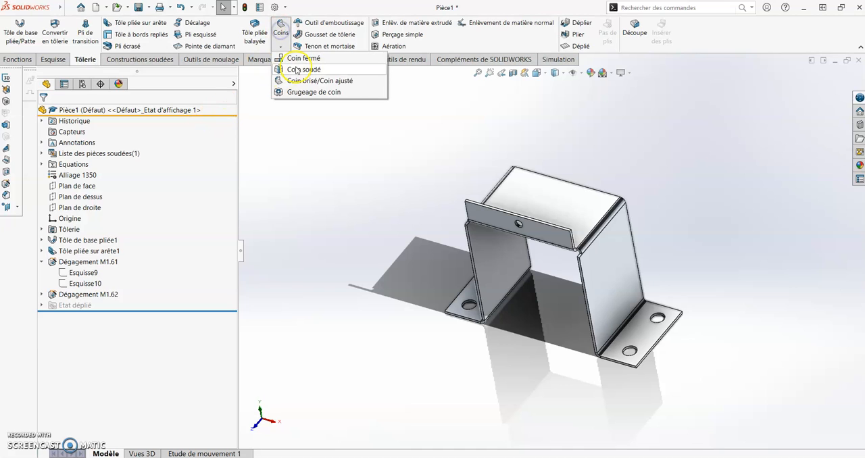
left_click(345, 80)
double_click(212, 200)
type("3")
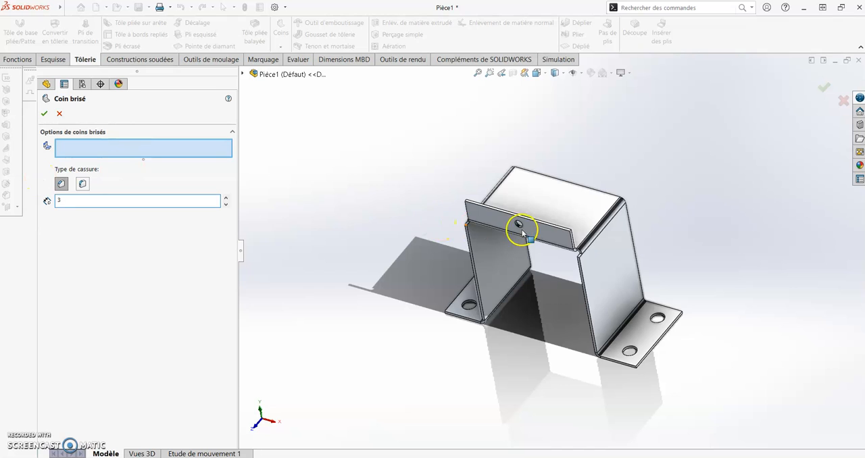
scroll(595, 237, "down", 5)
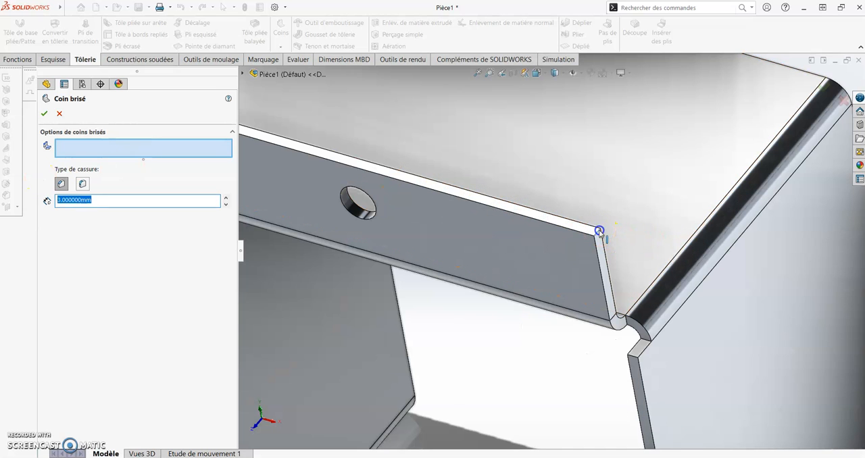
left_click(599, 231)
scroll(518, 223, "up", 5)
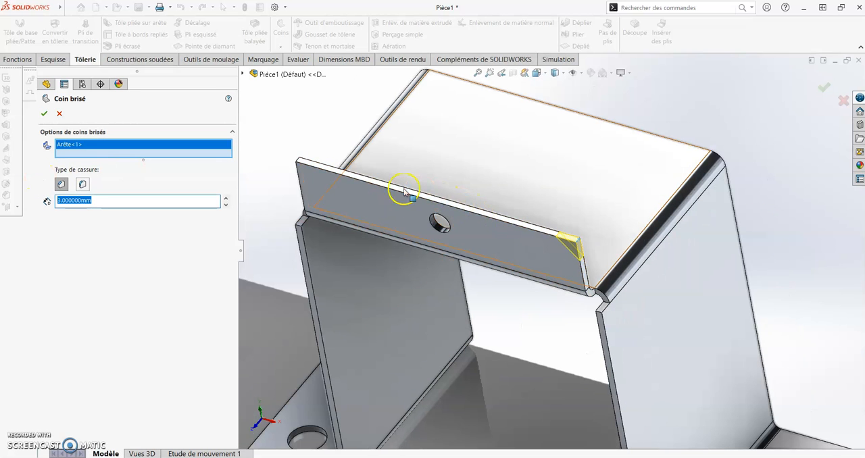
left_click(299, 160)
left_click(209, 150)
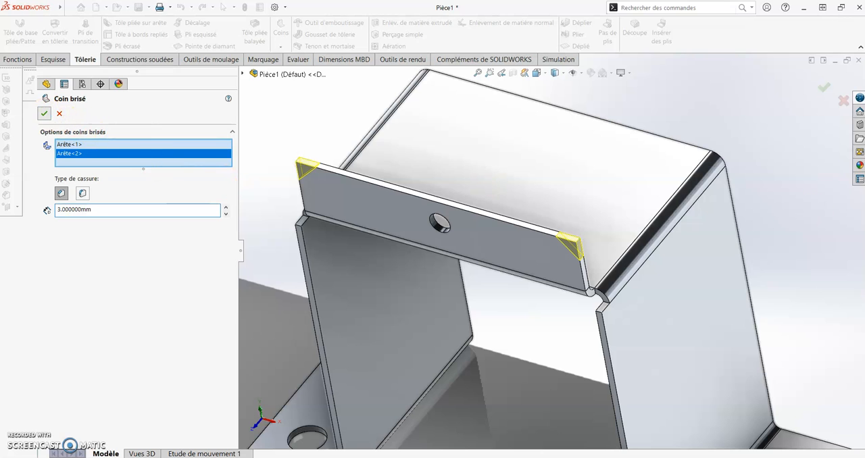
key("Return")
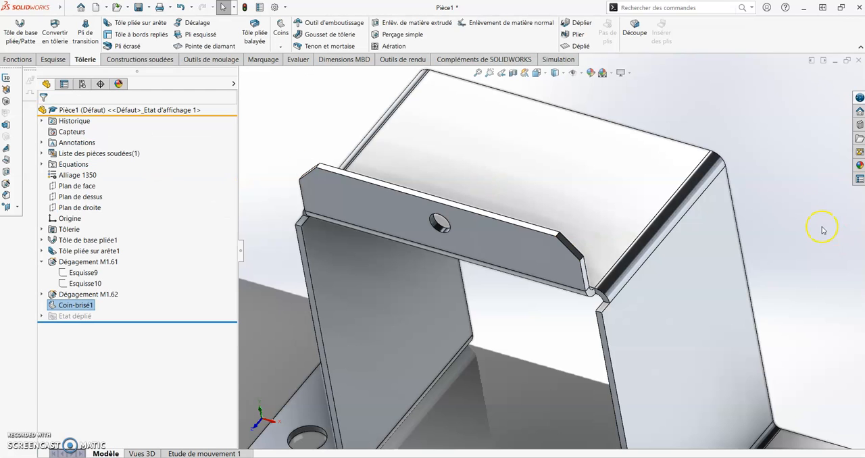
left_click(788, 205)
Show the whole part in isometric view with Perspective display turned on.
scroll(701, 272, "up", 5)
middle_click_drag(680, 270, 708, 222)
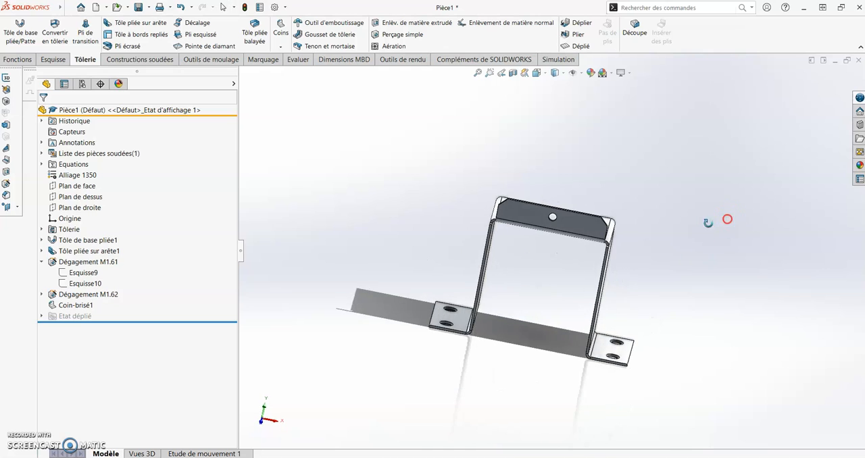
key("ctrl+7")
left_click(741, 218)
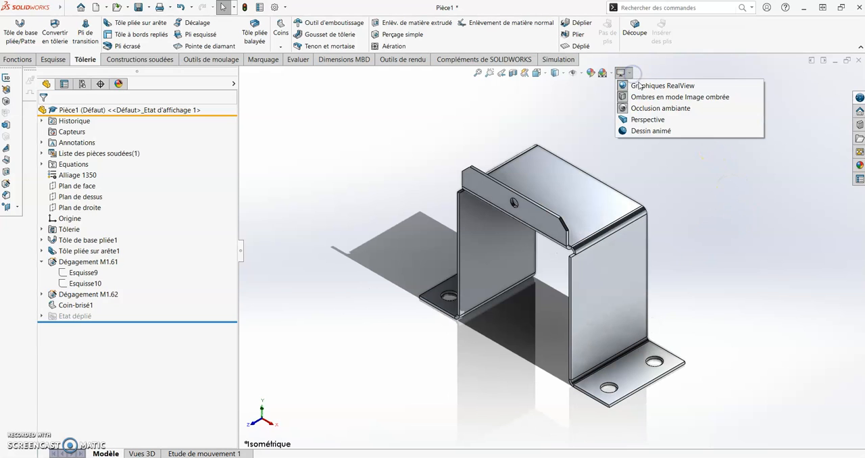
left_click(653, 120)
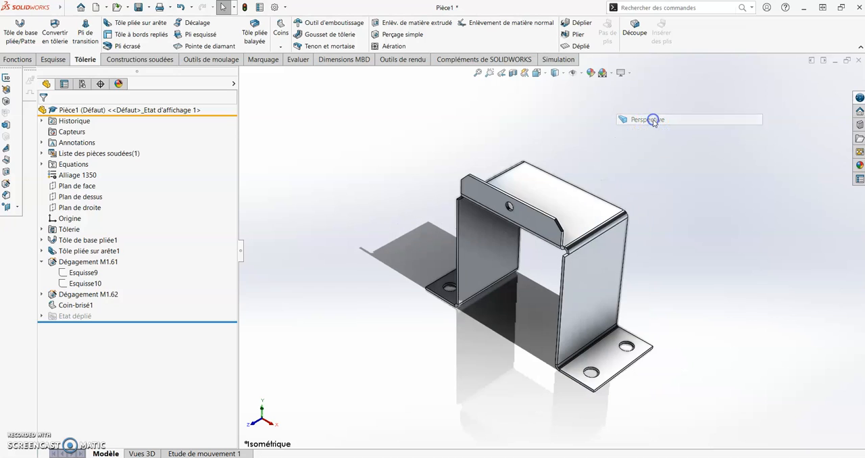
Switch the model's display style to shaded without edges and examine the folded part.
left_click(562, 73)
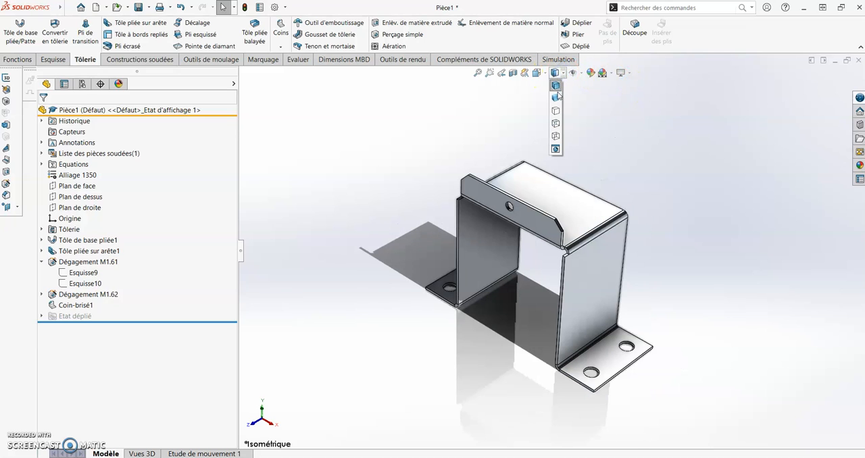
left_click(556, 97)
middle_click_drag(677, 239, 677, 214)
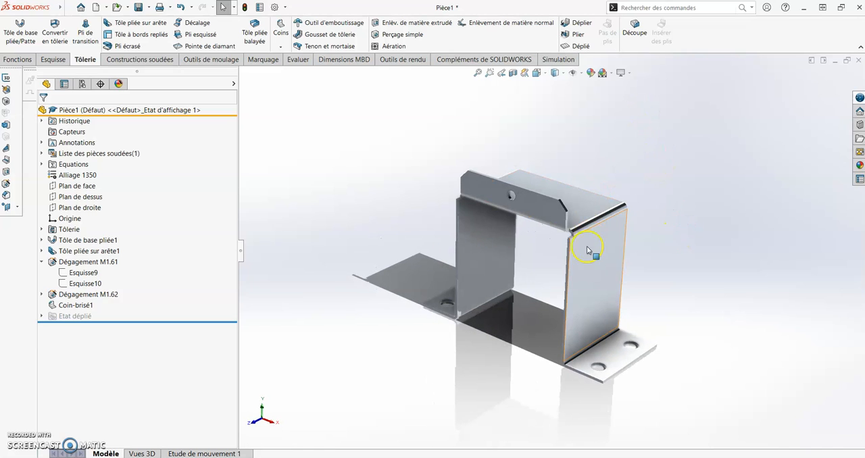
scroll(587, 247, "up", 1)
scroll(614, 273, "down", 1)
scroll(569, 244, "down", 1)
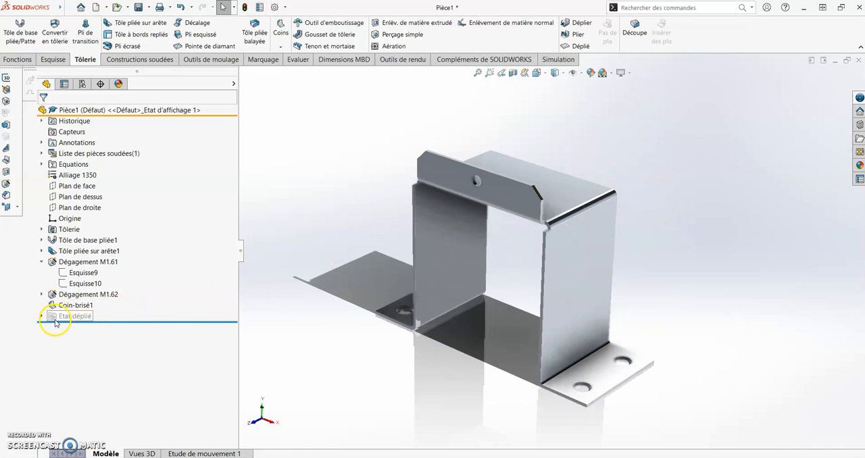
Unsuppress the Etat déplié1 feature and view the part's flat pattern with its bend lines.
left_click(40, 316)
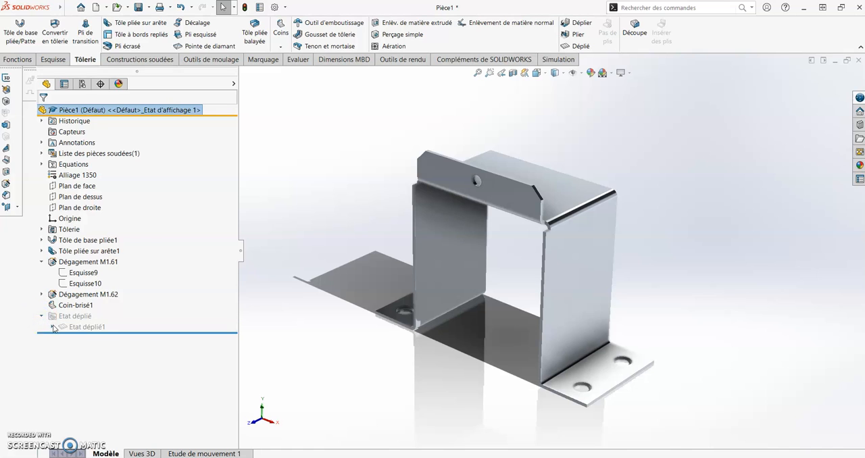
left_click(52, 328)
right_click(78, 328)
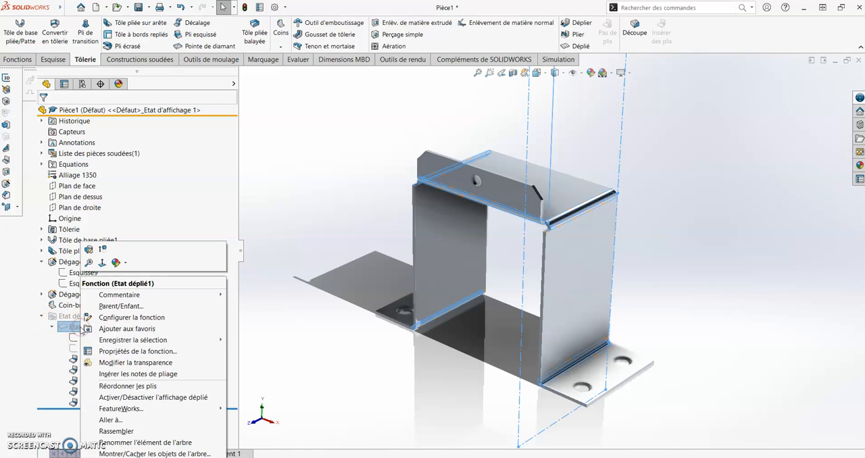
left_click(104, 251)
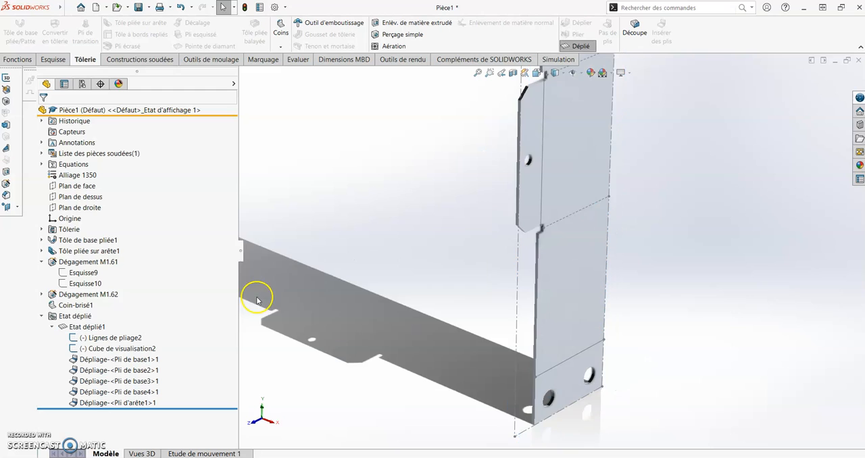
middle_click_drag(487, 263, 493, 288)
scroll(545, 191, "down", 3)
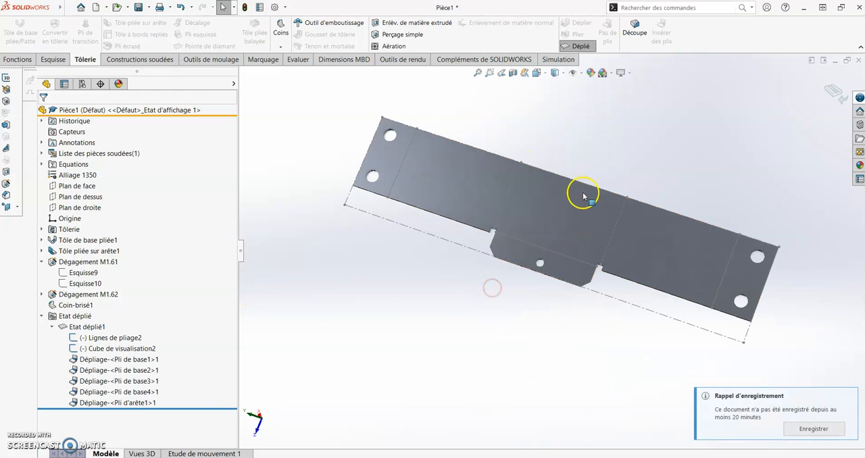
scroll(632, 201, "down", 1)
middle_click_drag(602, 250, 607, 203)
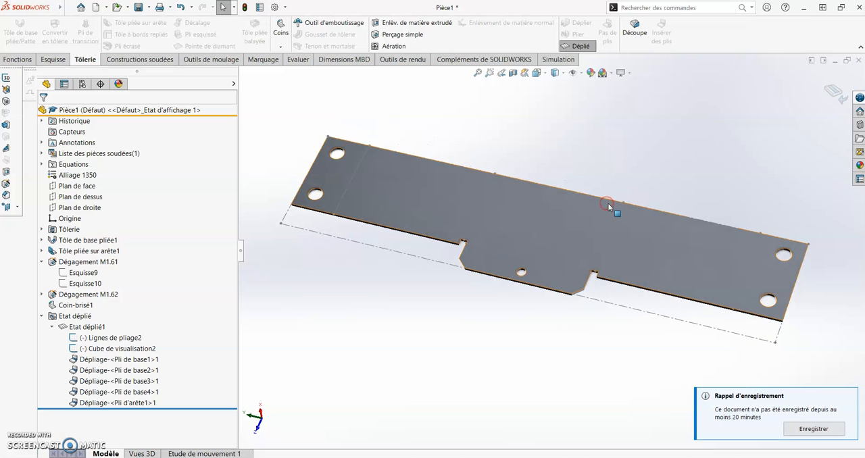
Try the shaded-with-edges display style on the flat pattern and return to shaded without edges.
left_click(559, 86)
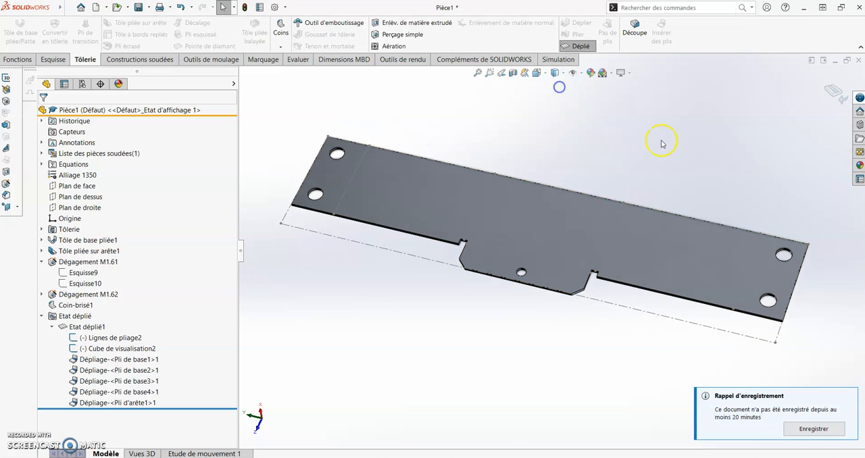
middle_click_drag(654, 141, 621, 174)
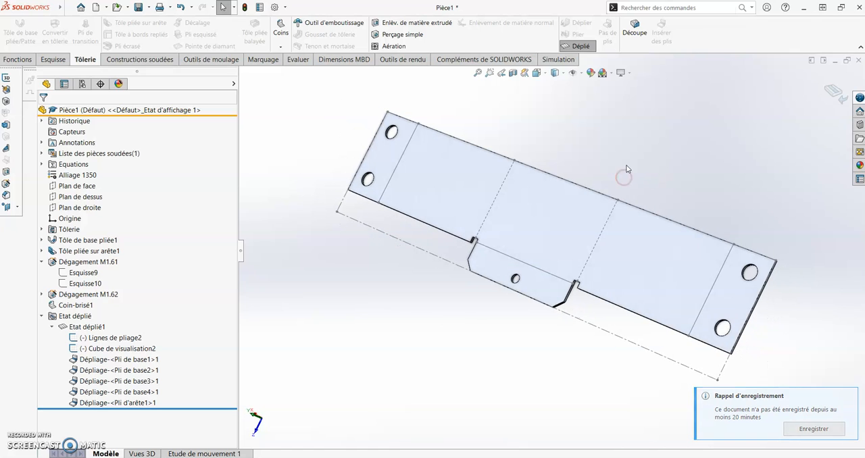
left_click(565, 75)
left_click(557, 98)
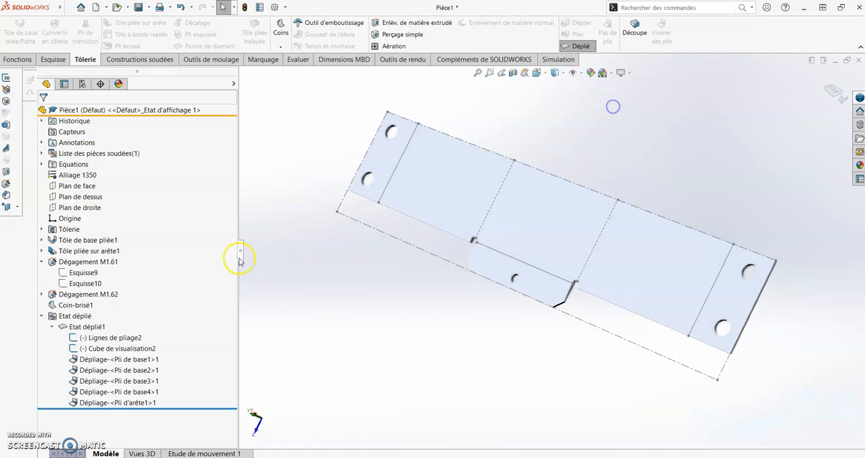
Suppress the Etat déplié1 feature to refold the part and show it again in a near-isometric view.
right_click(96, 328)
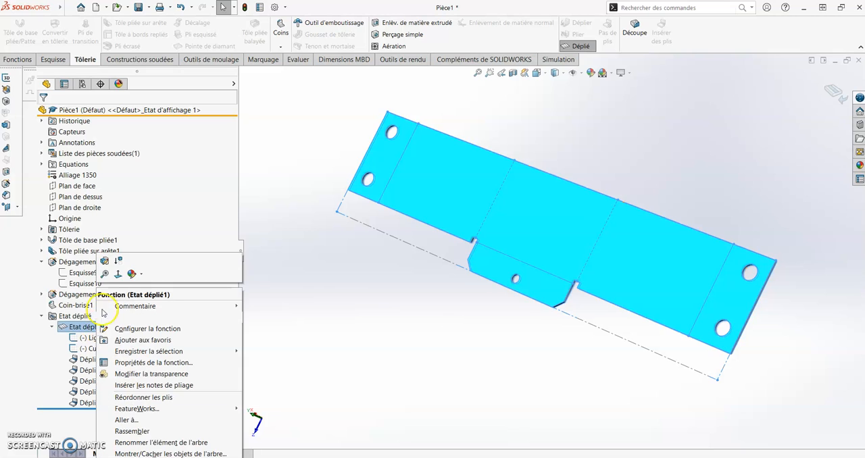
left_click(120, 263)
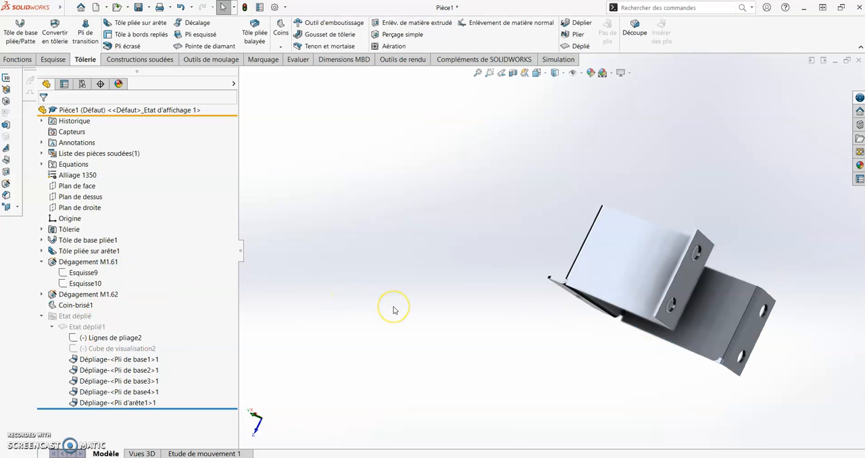
key("ctrl+7")
mouse_move(656, 363)
middle_mouse_down()
mouse_move(674, 320)
mouse_move(679, 342)
mouse_move(667, 352)
middle_mouse_up()
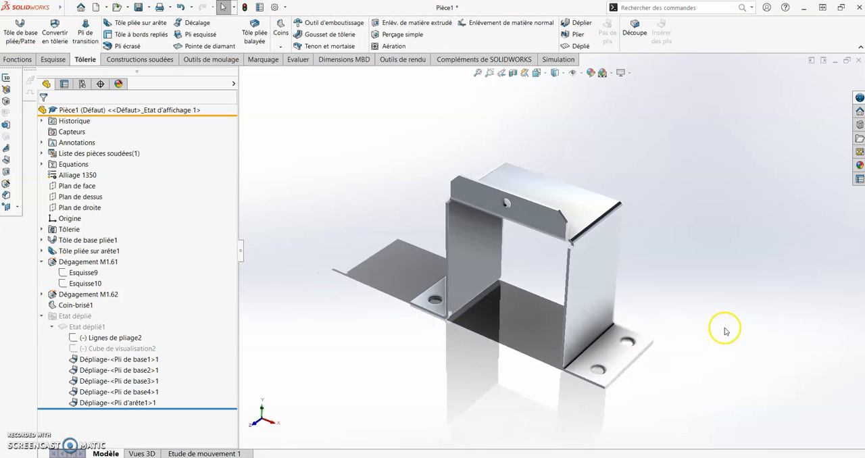
scroll(666, 318, "down", 1)
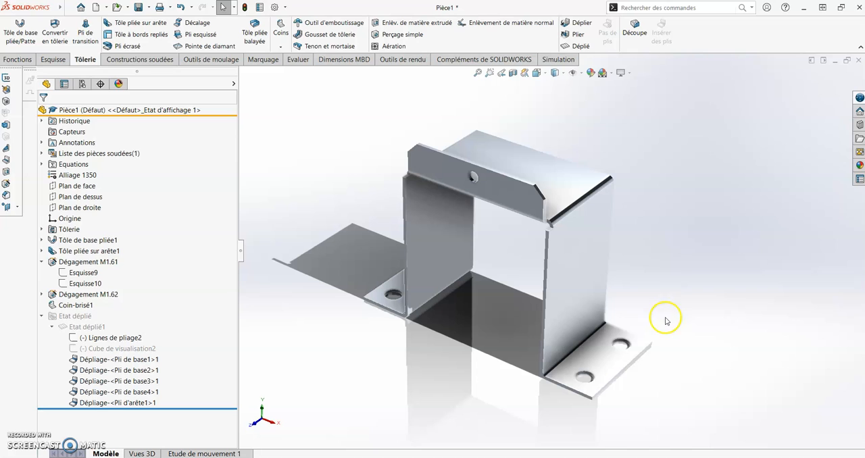
Try the Blanc uni and Toit scenes as the background and lighting of the part.
left_click(611, 74)
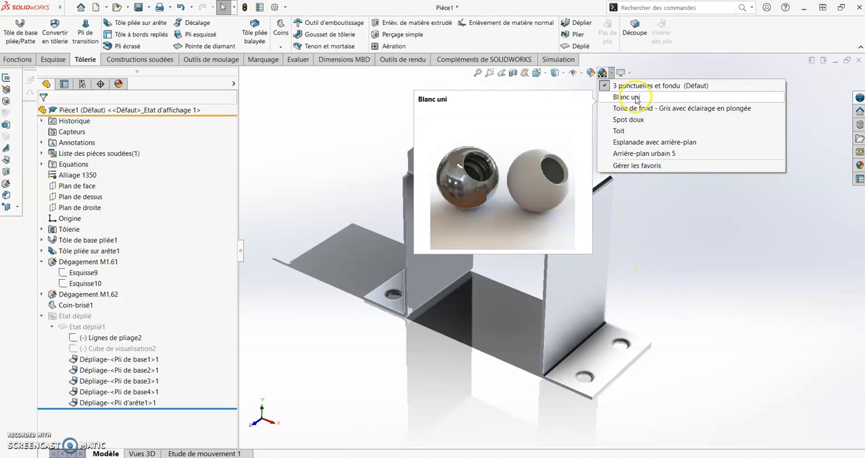
left_click(635, 99)
left_click(611, 74)
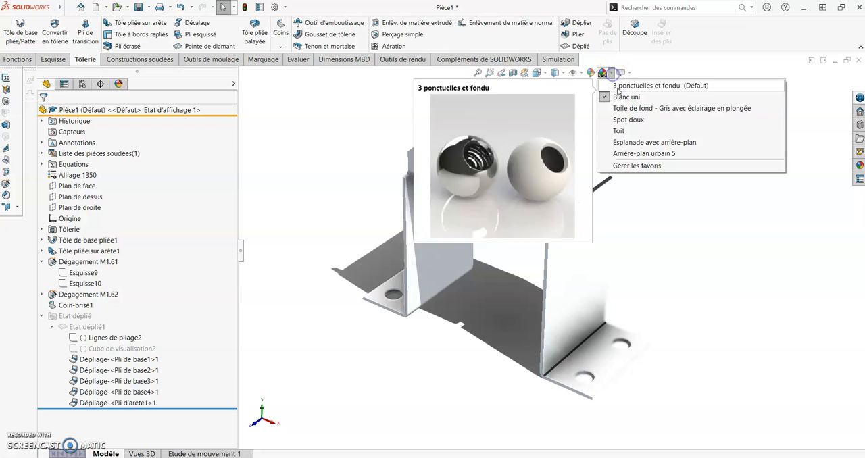
left_click(635, 120)
left_click(635, 131)
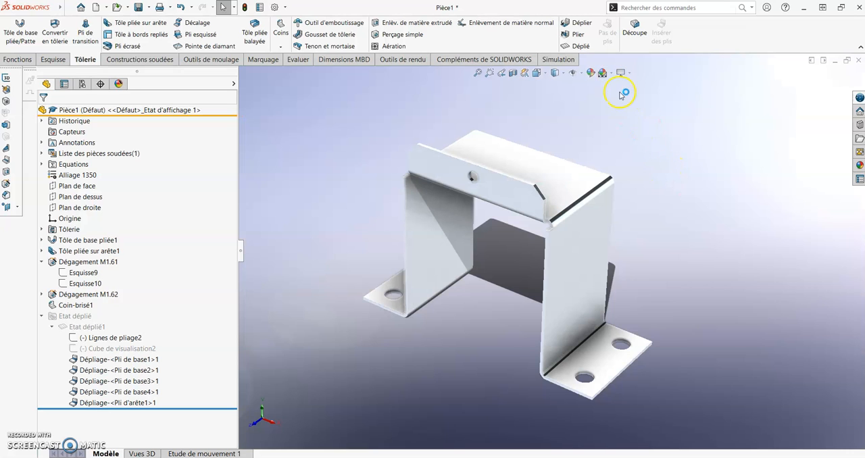
Restore the default scene 3 ponctuelles et fondu and view the folded part.
left_click(614, 75)
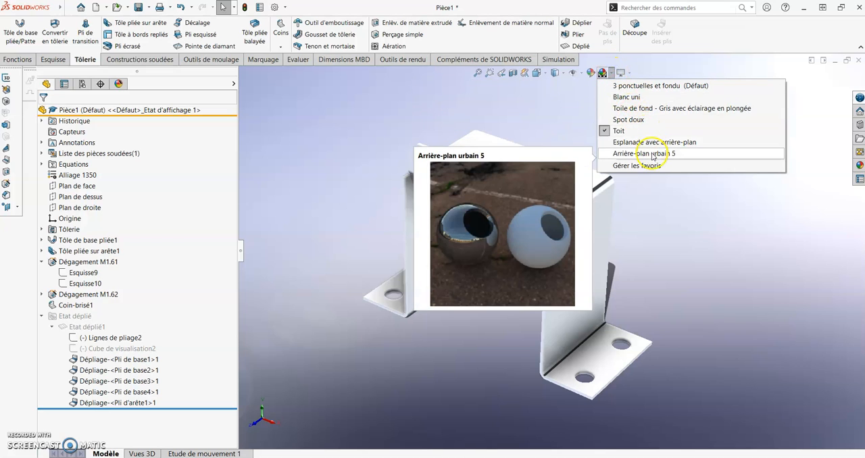
left_click(650, 86)
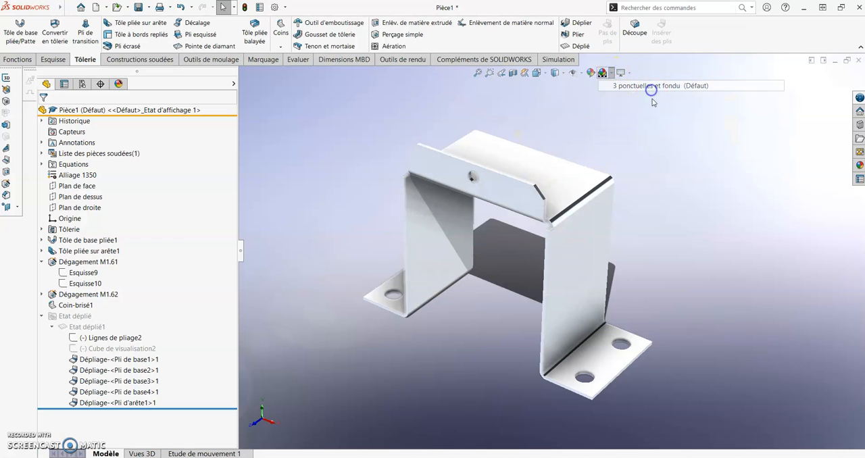
middle_click_drag(715, 220, 711, 240)
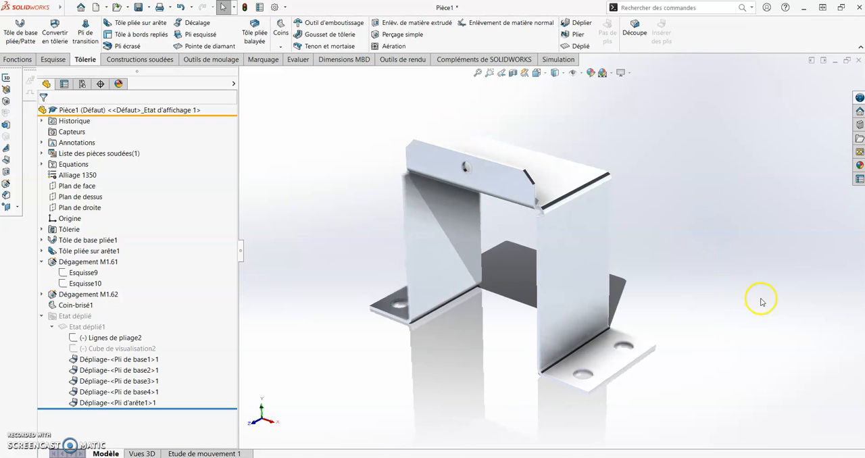